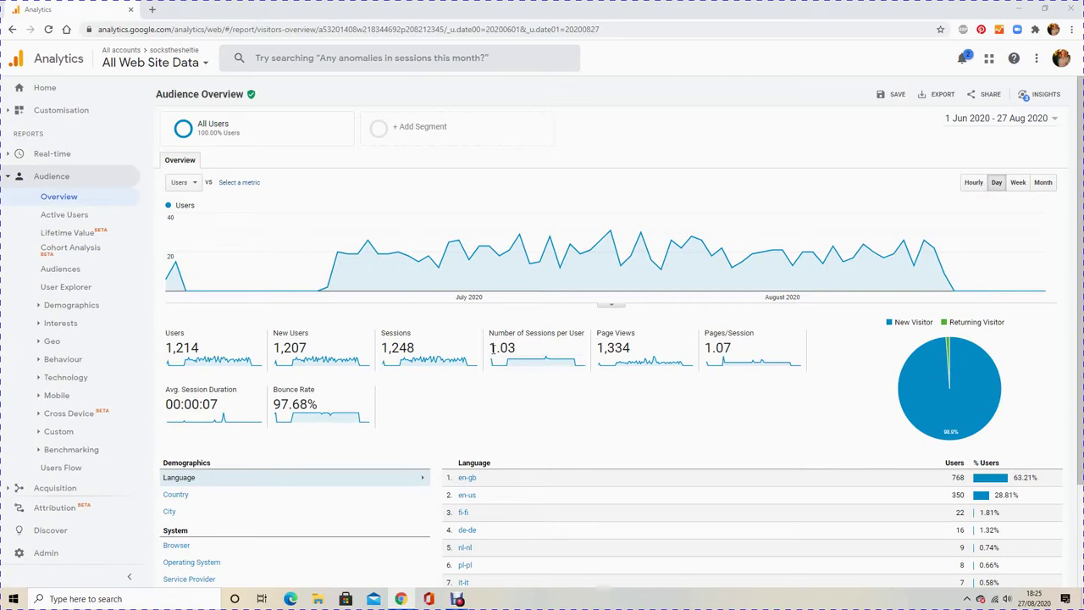
Highlight the 1.03 sessions per user, 1,334 page views and 1.07 pages/session figures.
drag(490, 351, 515, 350)
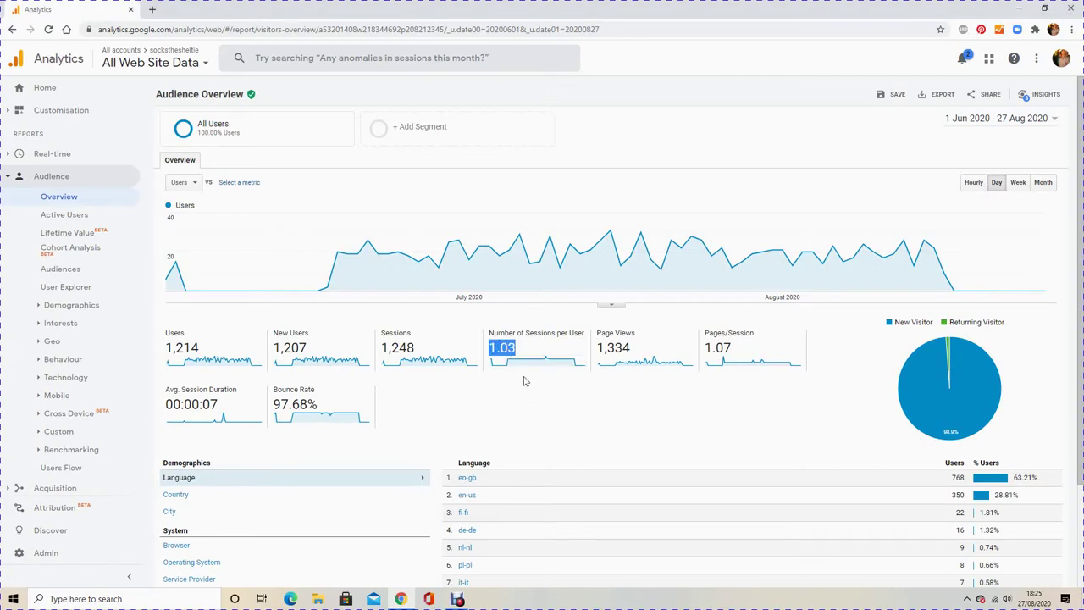
click(523, 381)
drag(598, 347, 637, 356)
click(650, 394)
drag(731, 349, 700, 339)
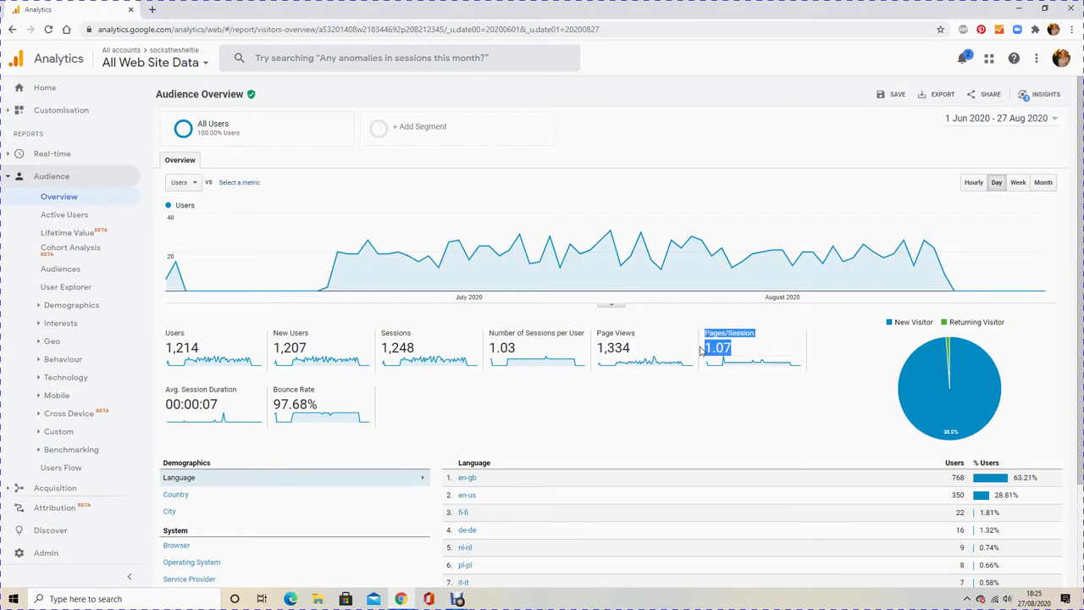
click(746, 349)
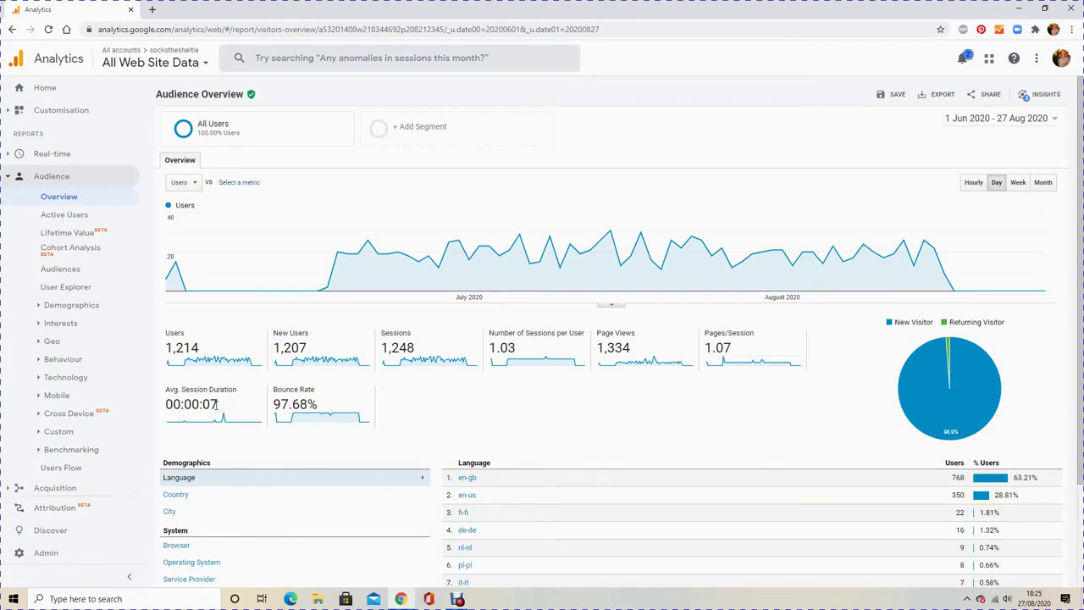
Highlight the average session duration and the 97.68% bounce rate.
drag(217, 404, 202, 404)
drag(332, 413, 271, 413)
click(421, 419)
drag(321, 408, 276, 404)
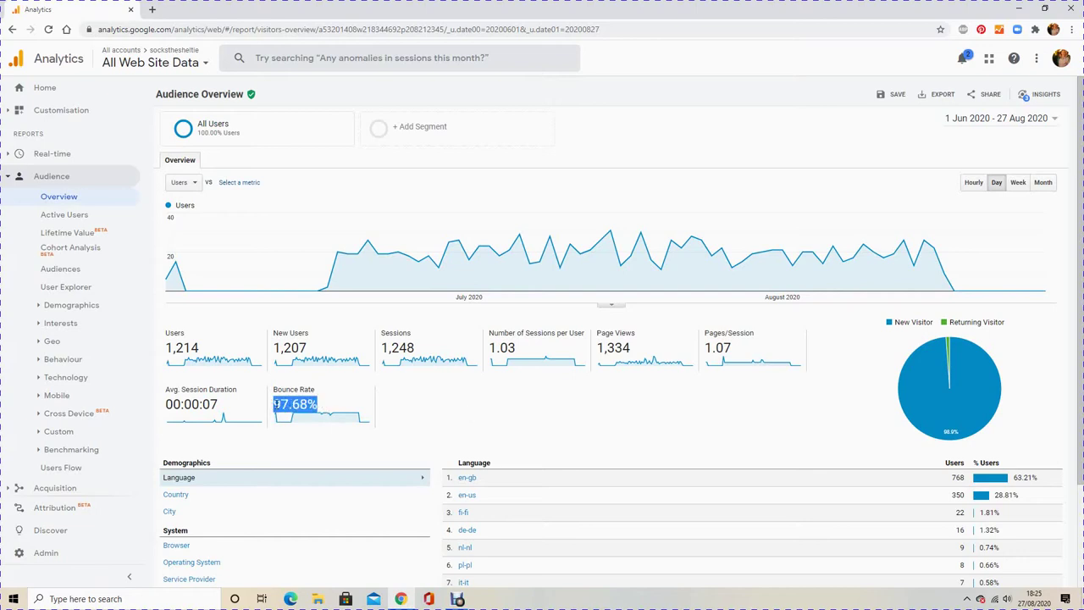
click(434, 415)
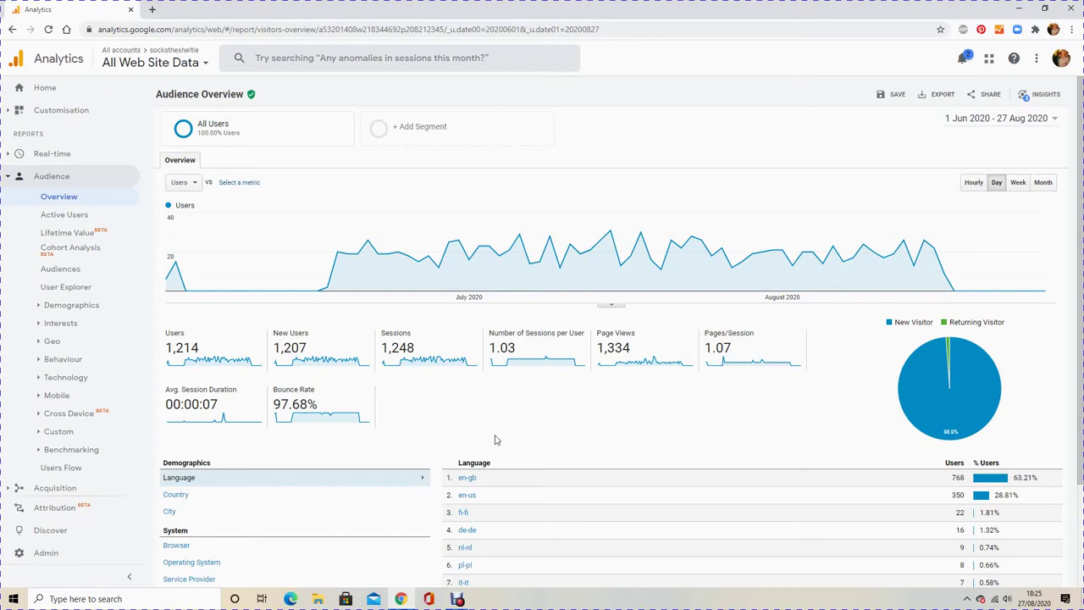
Scroll to the language table and back, then collapse the Audience reports group.
scroll(496, 440, down, 3)
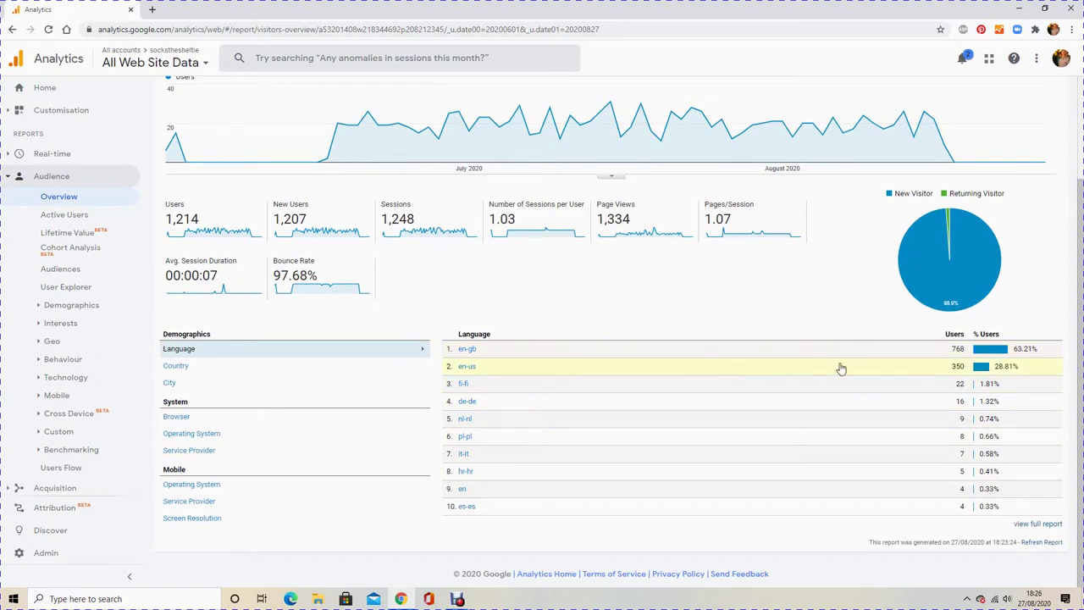
scroll(508, 314, up, 3)
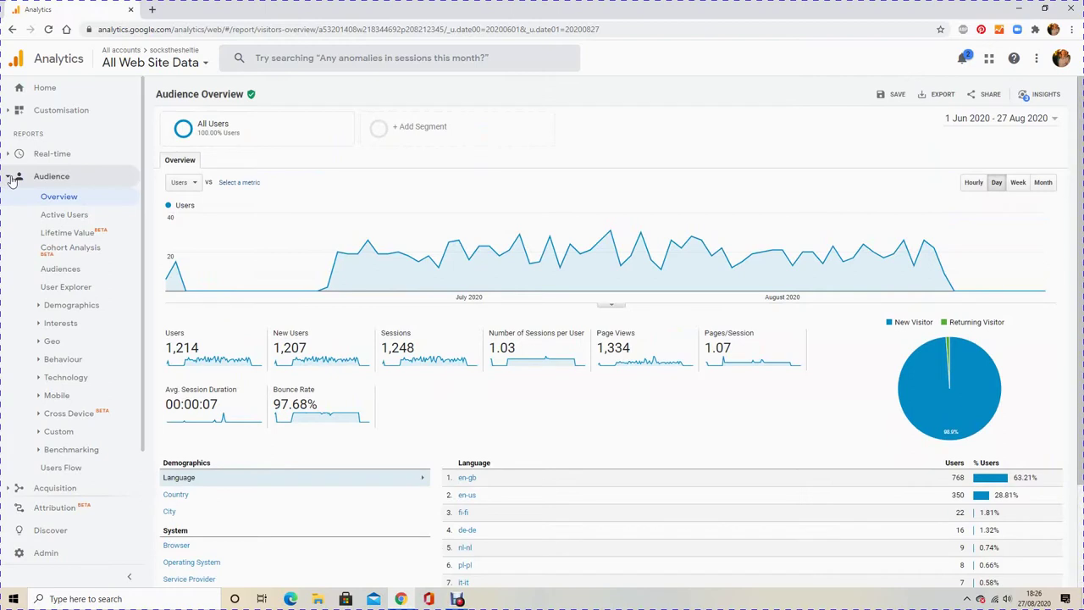
click(11, 178)
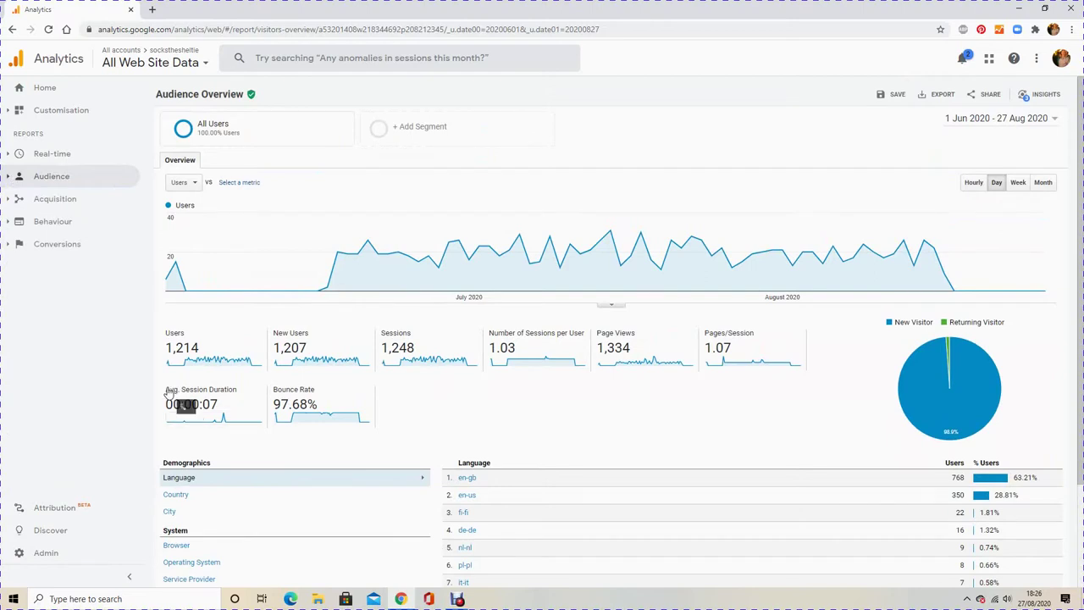
Point out the 00:00:07 average session duration and 1.07 pages/session figures.
drag(165, 390, 226, 408)
click(225, 407)
drag(220, 405, 202, 405)
drag(752, 350, 705, 348)
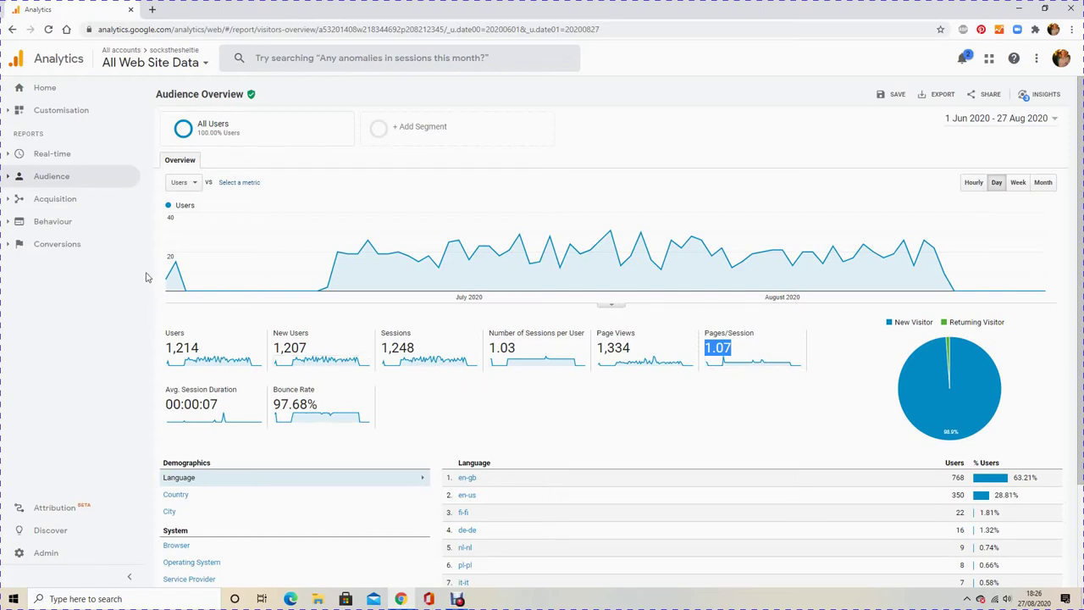
Open Acquisition > Overview, showing Social (1,187 users) and Direct (27 users) channels.
click(78, 204)
click(73, 219)
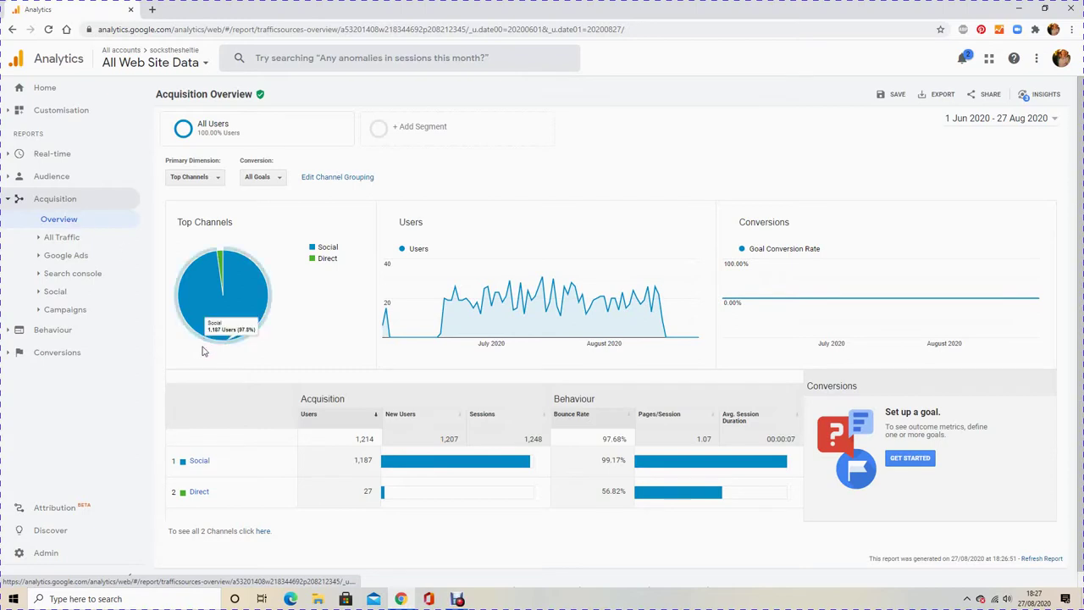
scroll(203, 407, down, 1)
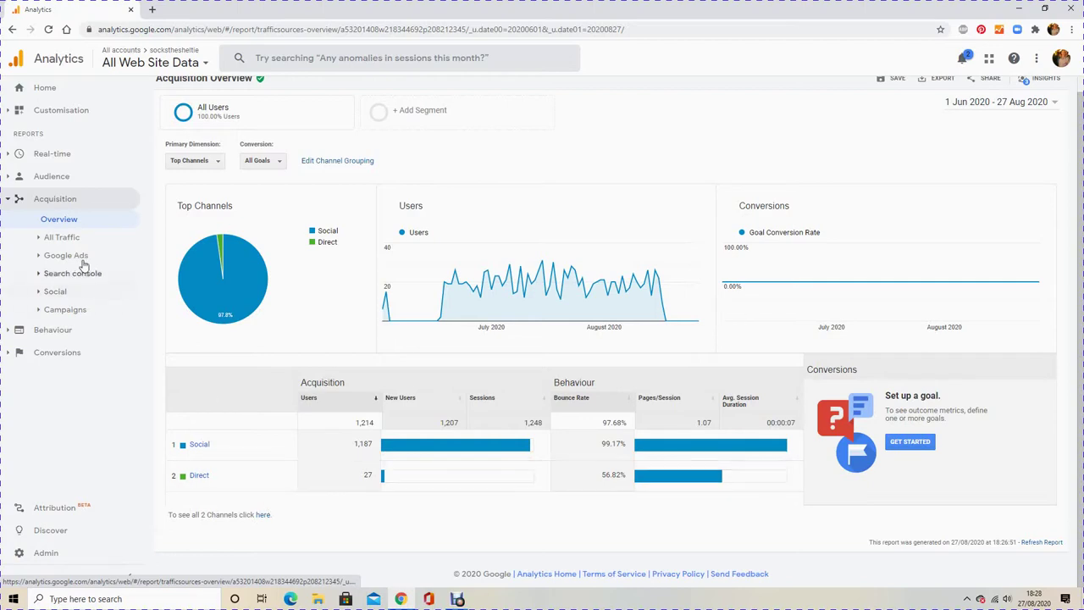
Open All Traffic > Referrals, with m.facebook.com bringing 1,184 of 1,187 users.
click(69, 239)
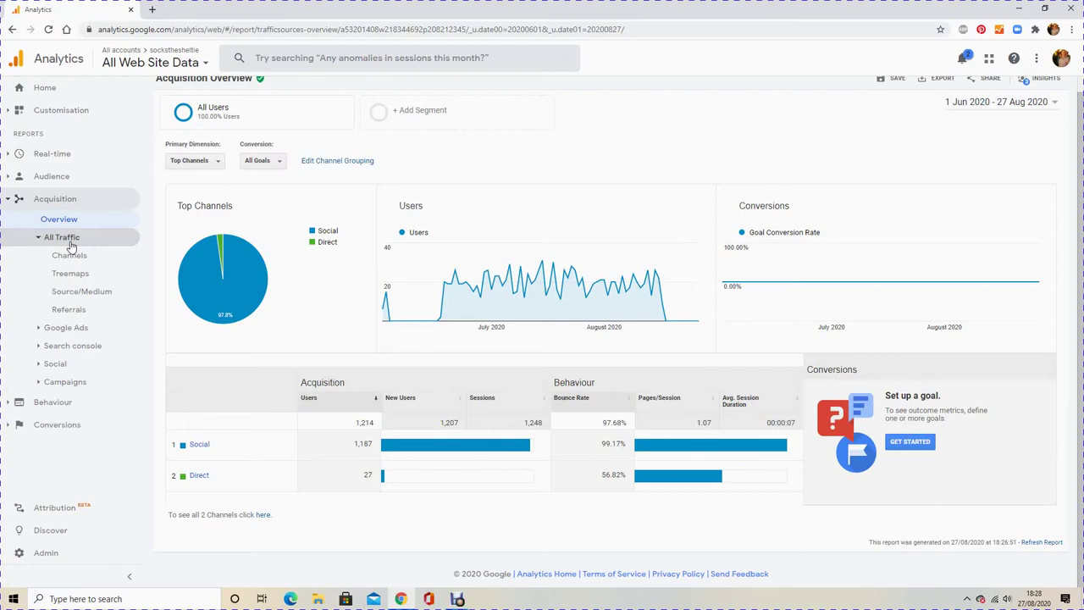
click(75, 313)
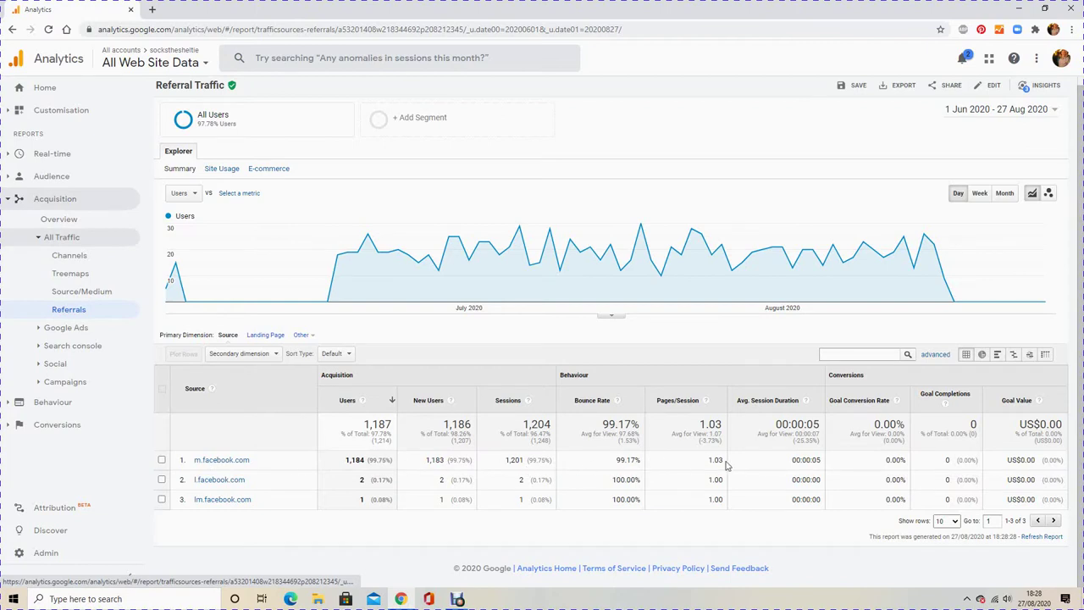
scroll(734, 472, up, 1)
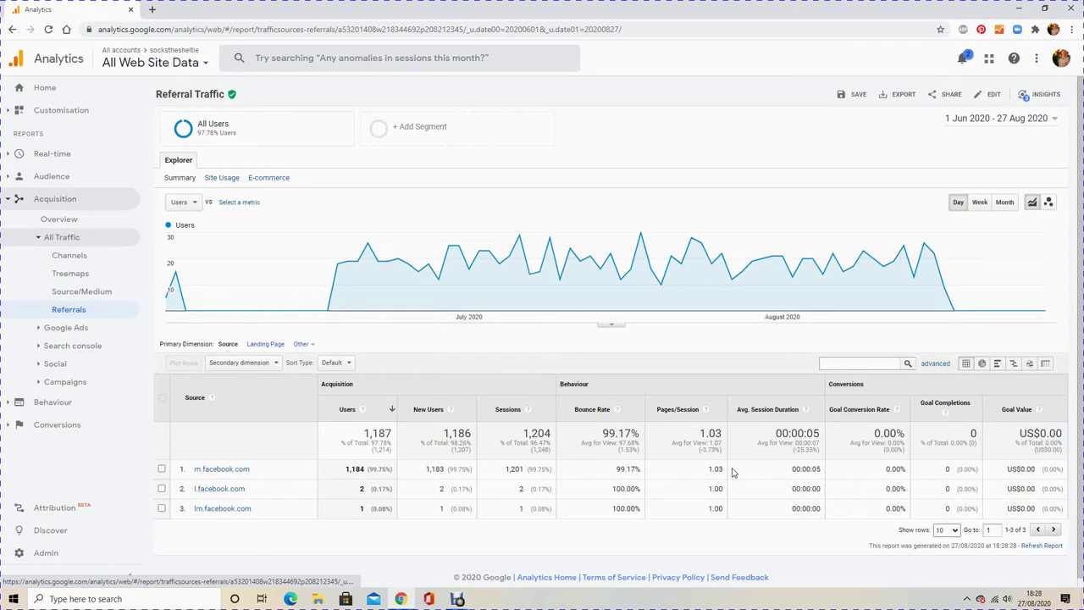
Set the report date range to 17–27 Aug 2020.
click(1008, 119)
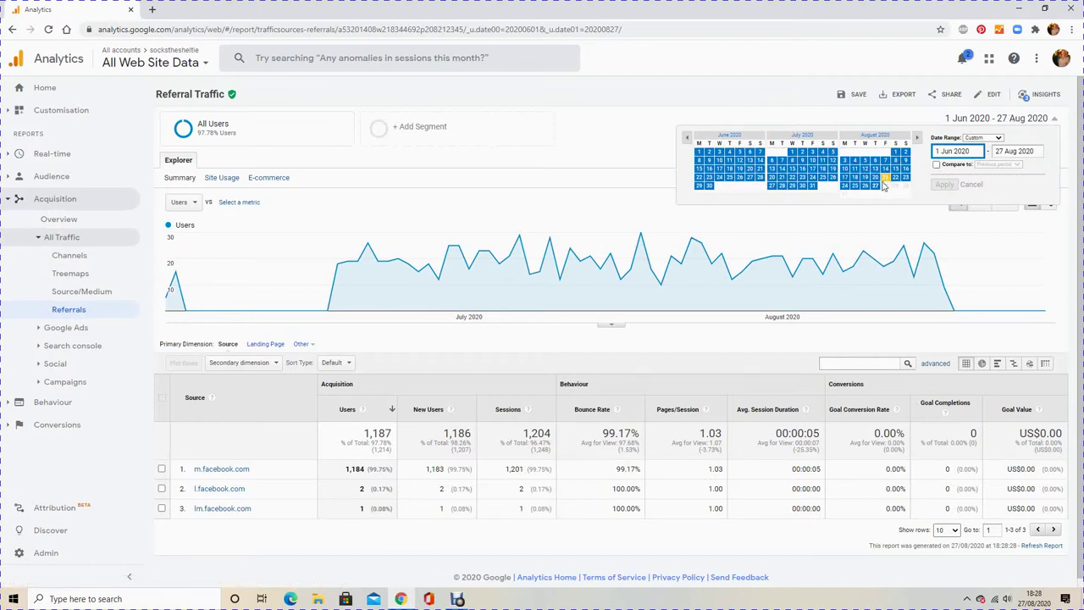
click(844, 177)
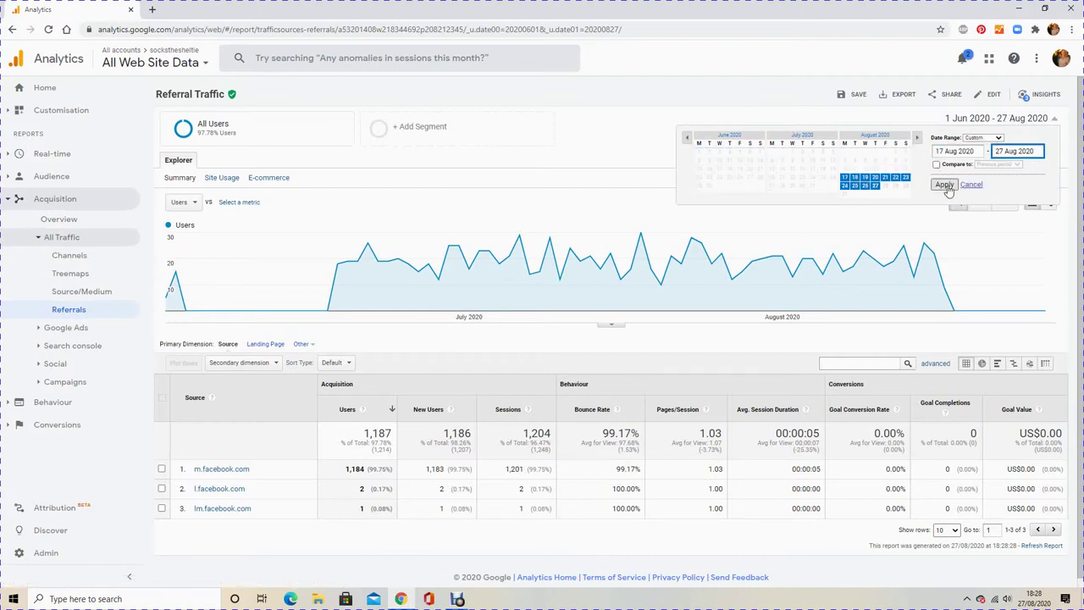
click(944, 185)
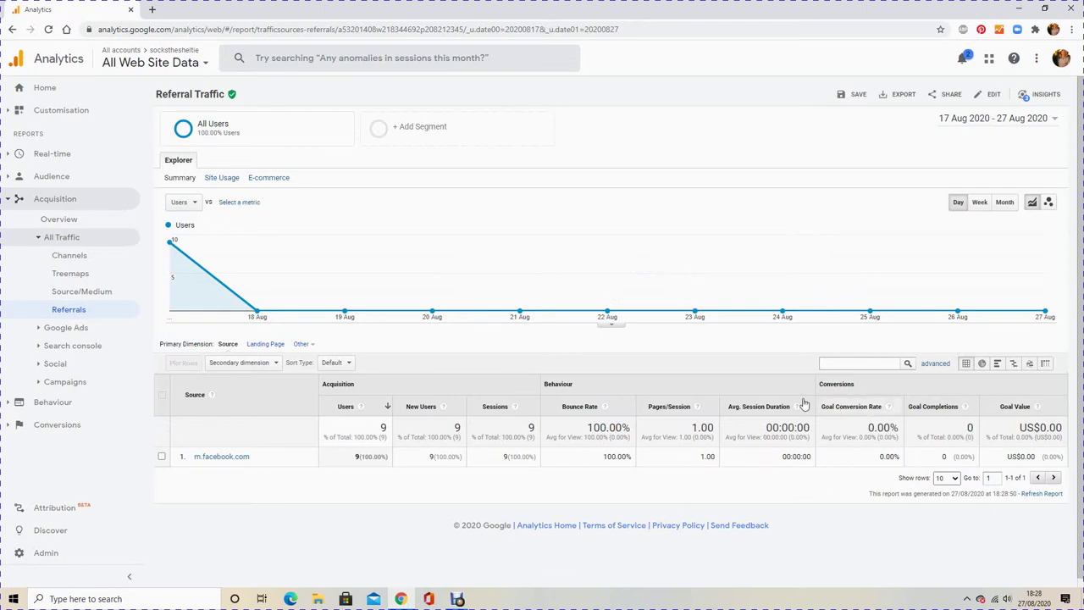
Close the date picker unchanged and open the Acquisition Overview report.
click(1008, 120)
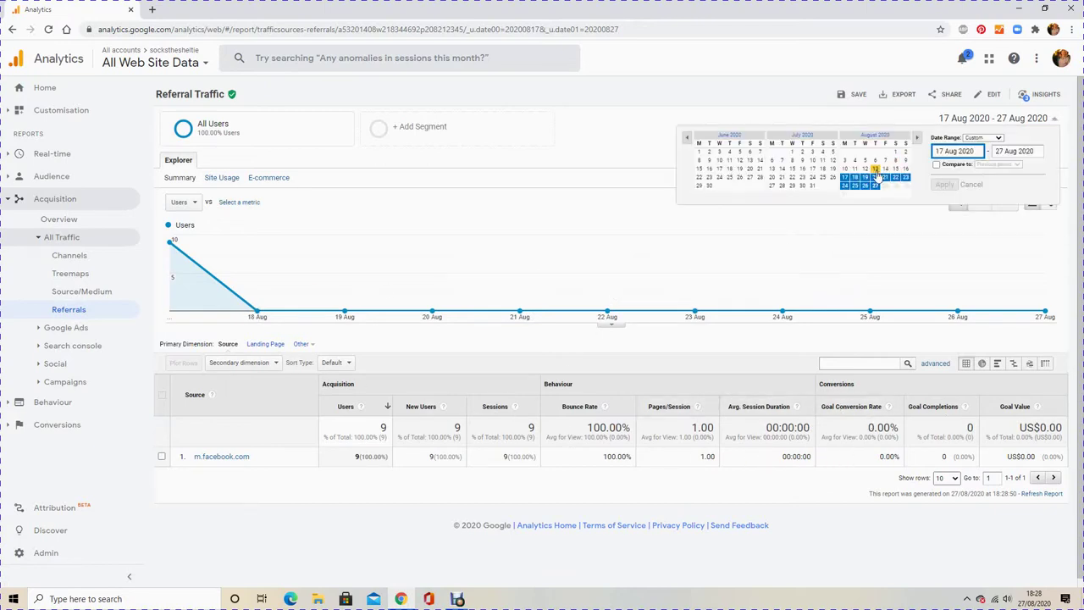
click(595, 147)
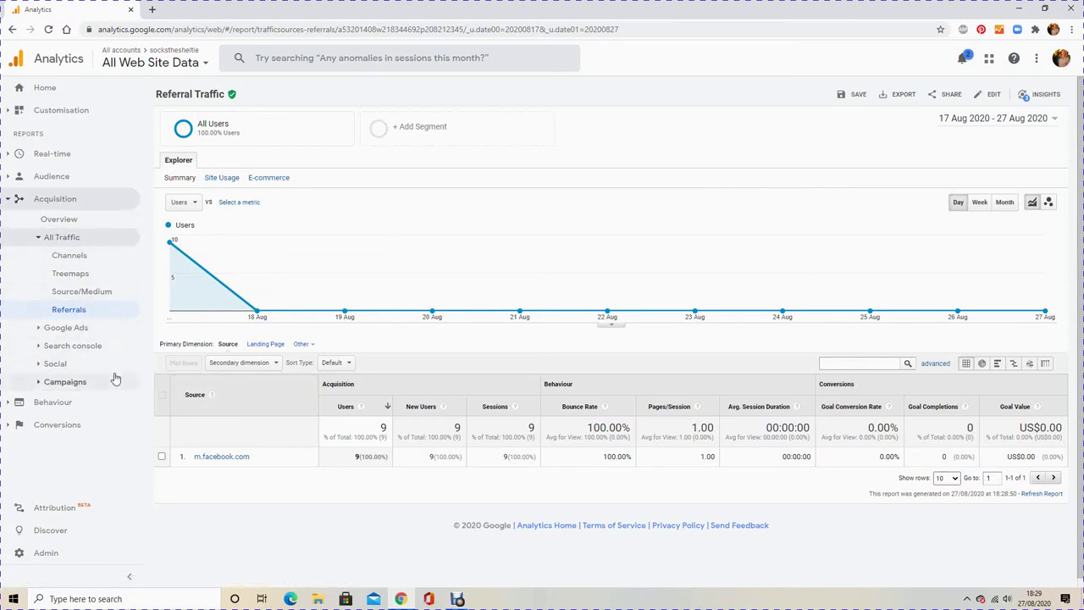
click(60, 221)
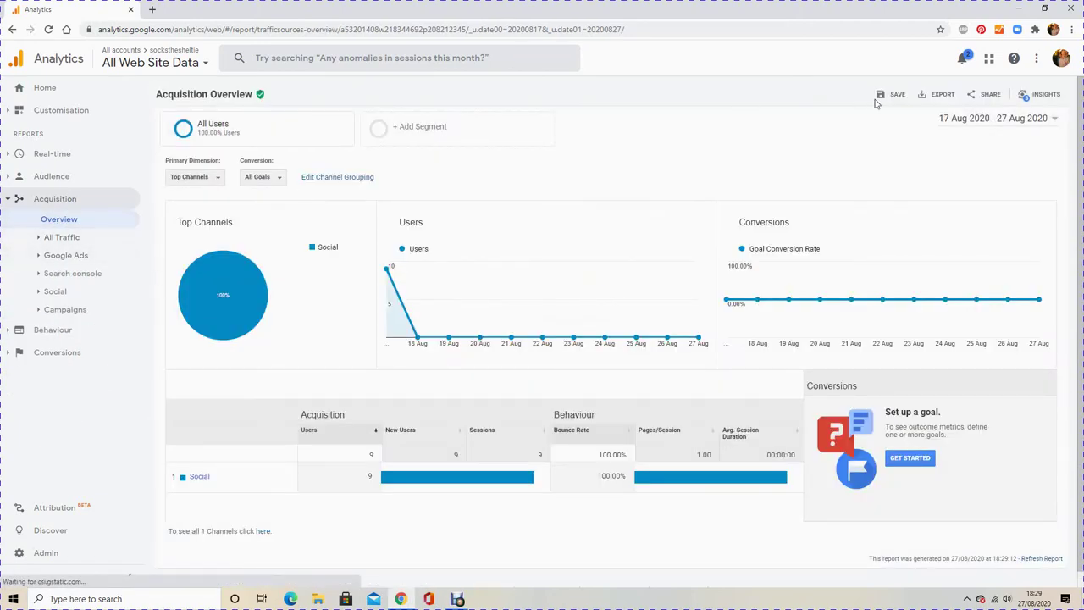
Reset the date range to 1 Jun – 27 Aug 2020.
click(980, 119)
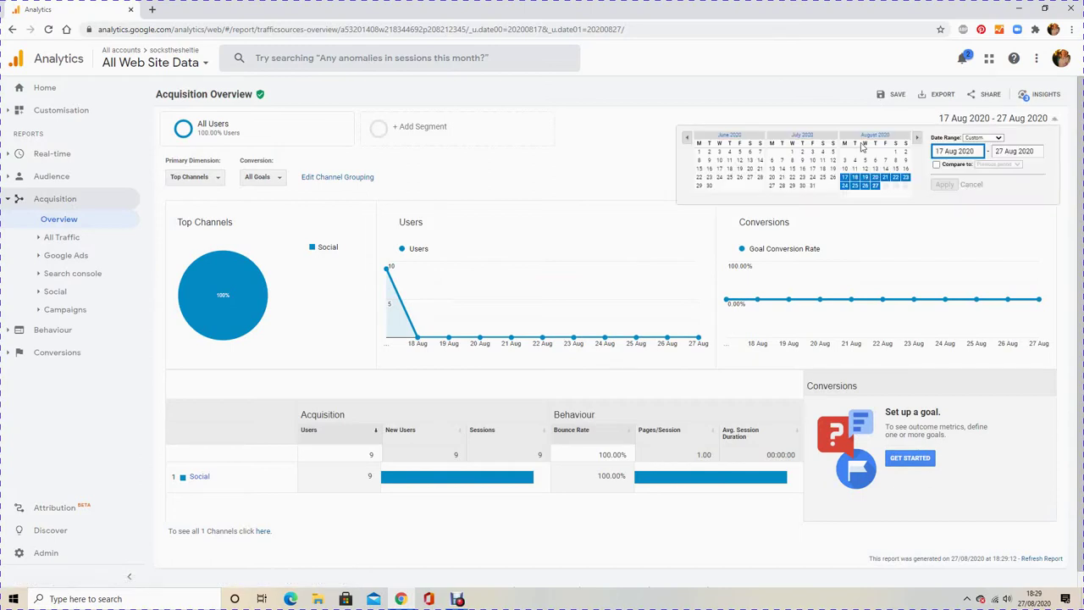
click(699, 151)
click(944, 184)
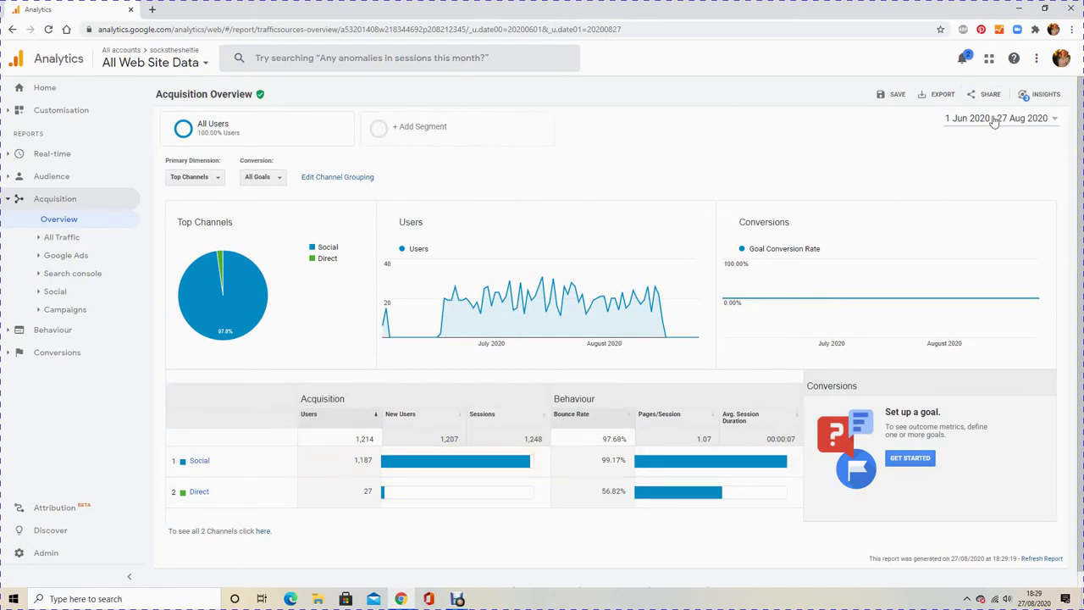
Set the range to 1–27 Aug 2020, compared with the previous period.
click(995, 119)
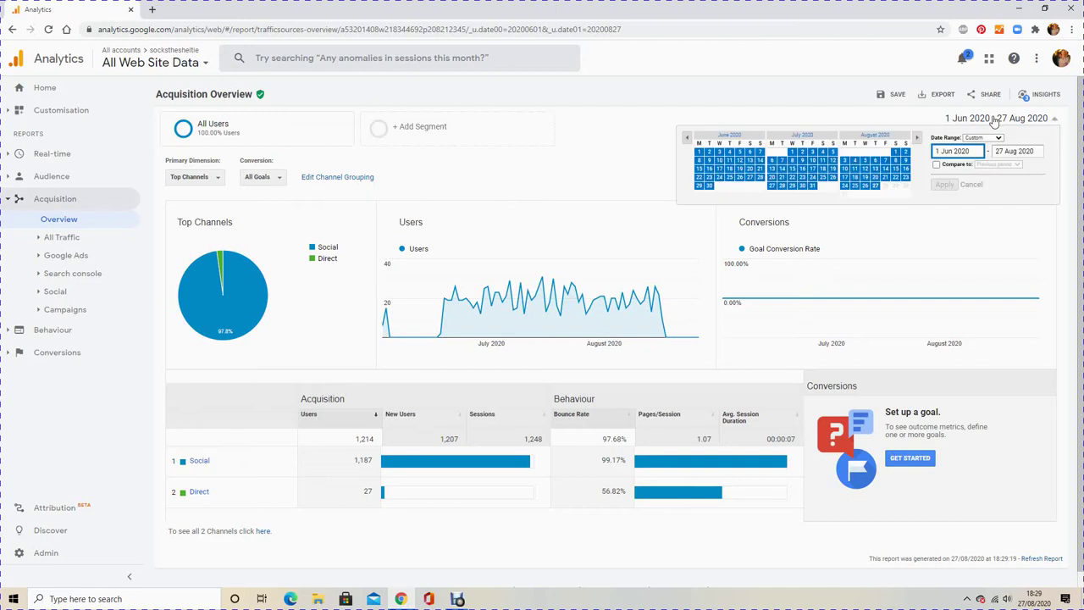
click(899, 152)
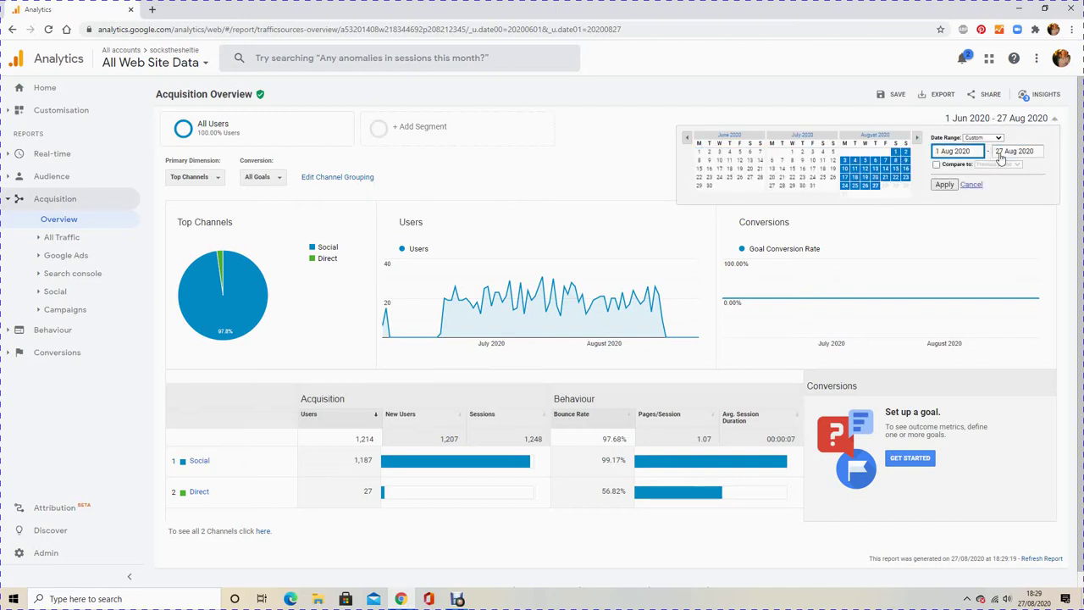
click(937, 164)
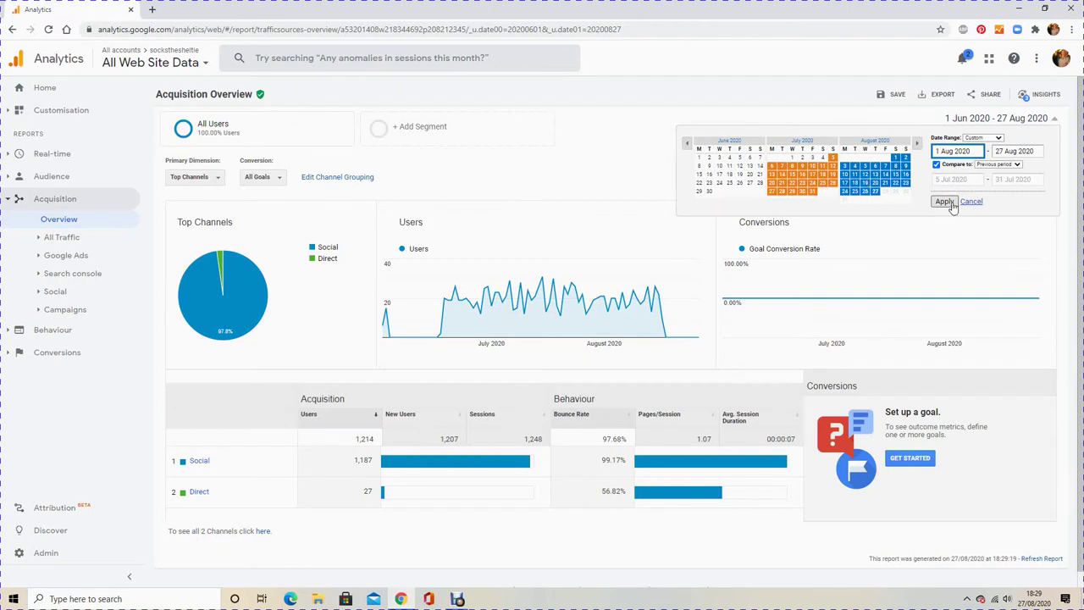
click(944, 201)
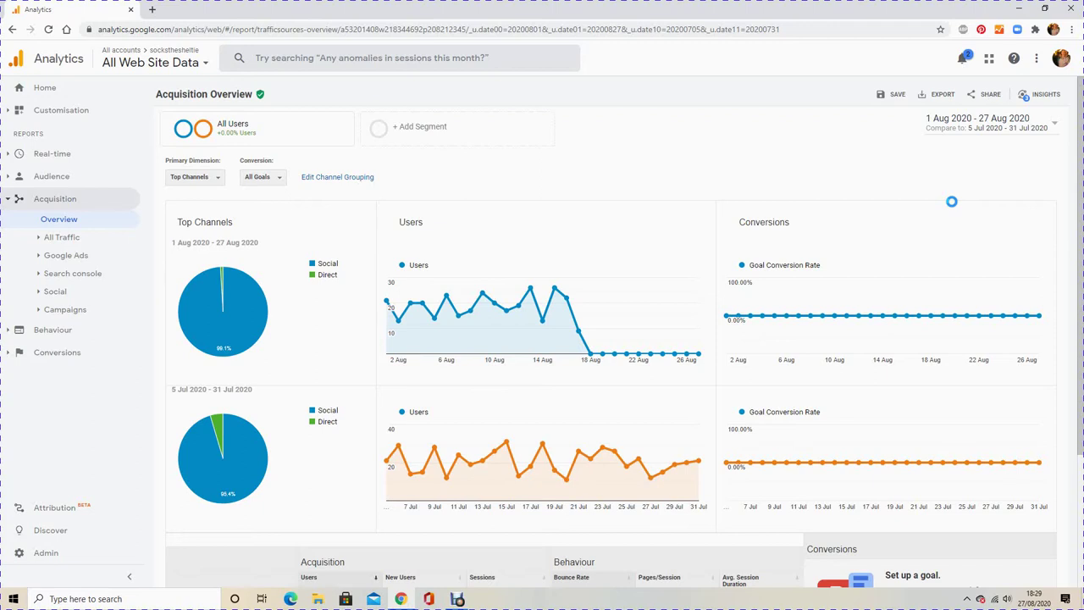
Switch to the ClickASnap property's All Web Site Data view.
click(115, 54)
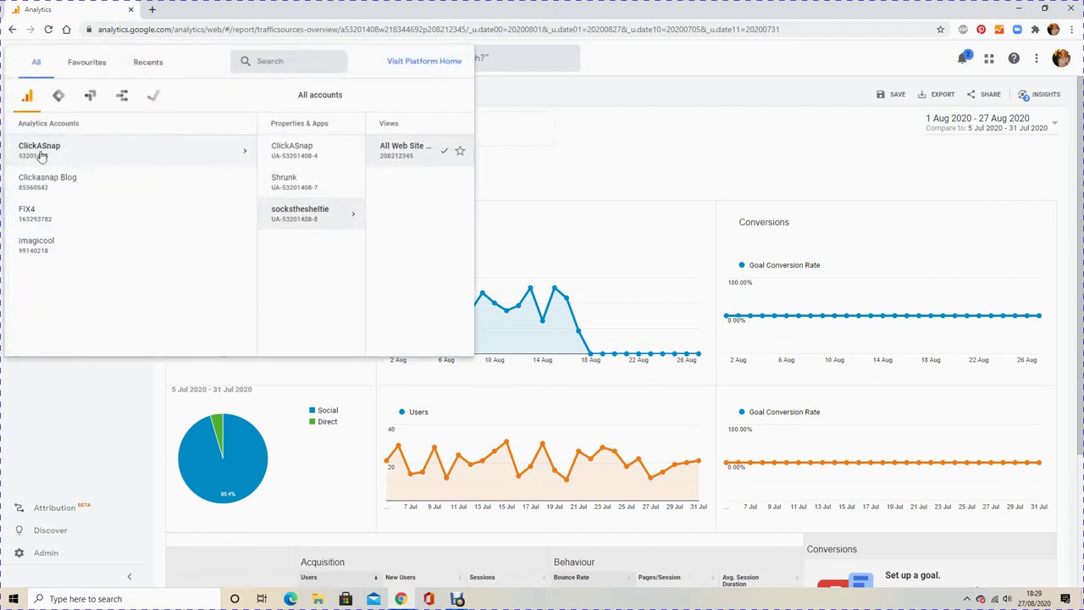
click(133, 152)
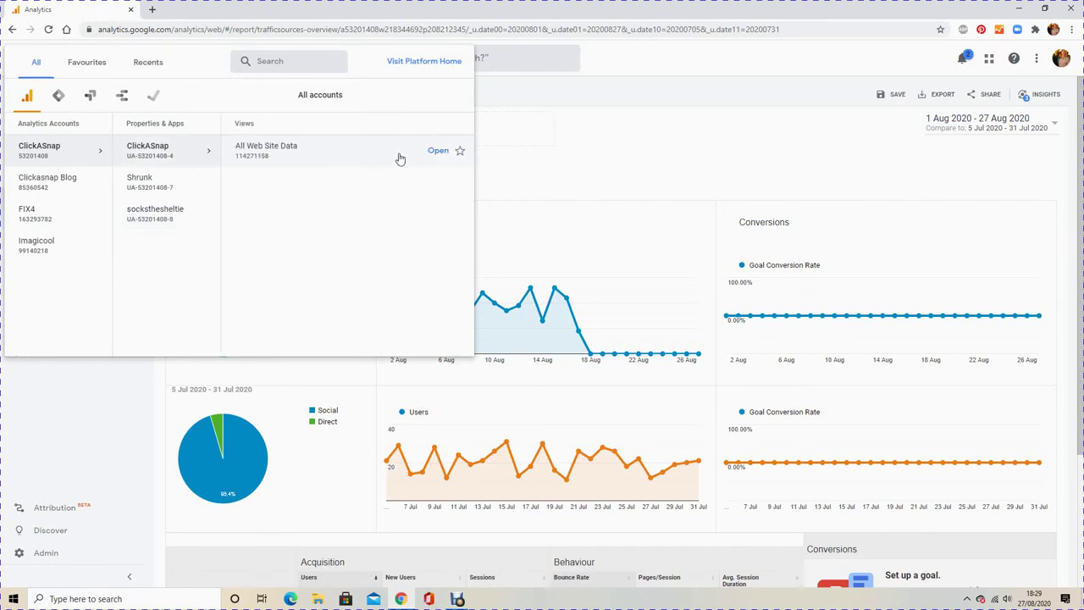
click(404, 152)
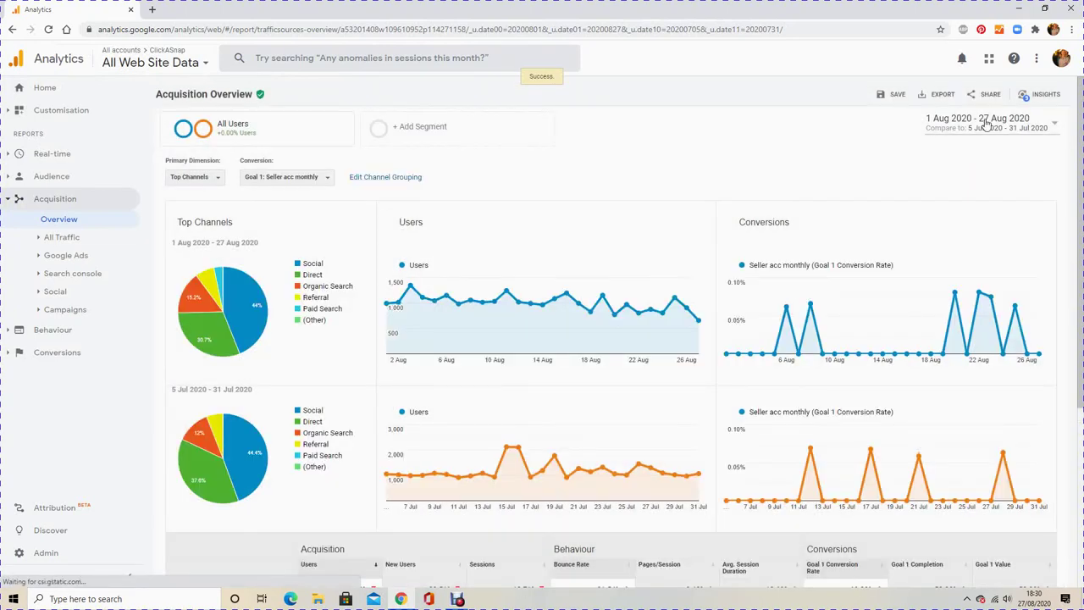
click(985, 123)
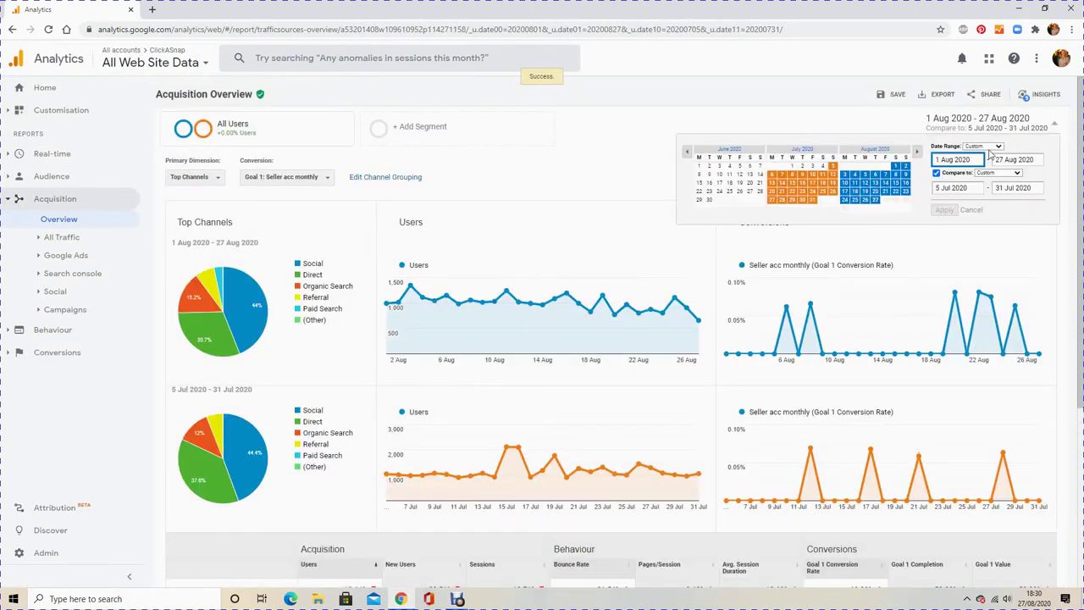
Start the date range on 24 Aug 2020, keeping the 5–31 Jul comparison.
click(844, 199)
click(944, 209)
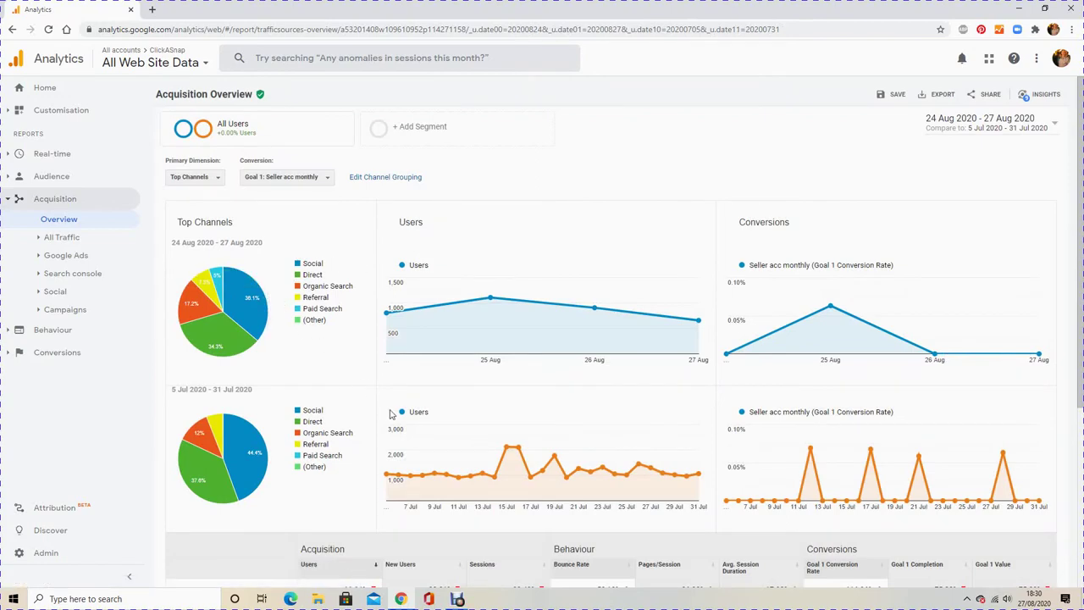
scroll(388, 413, down, 3)
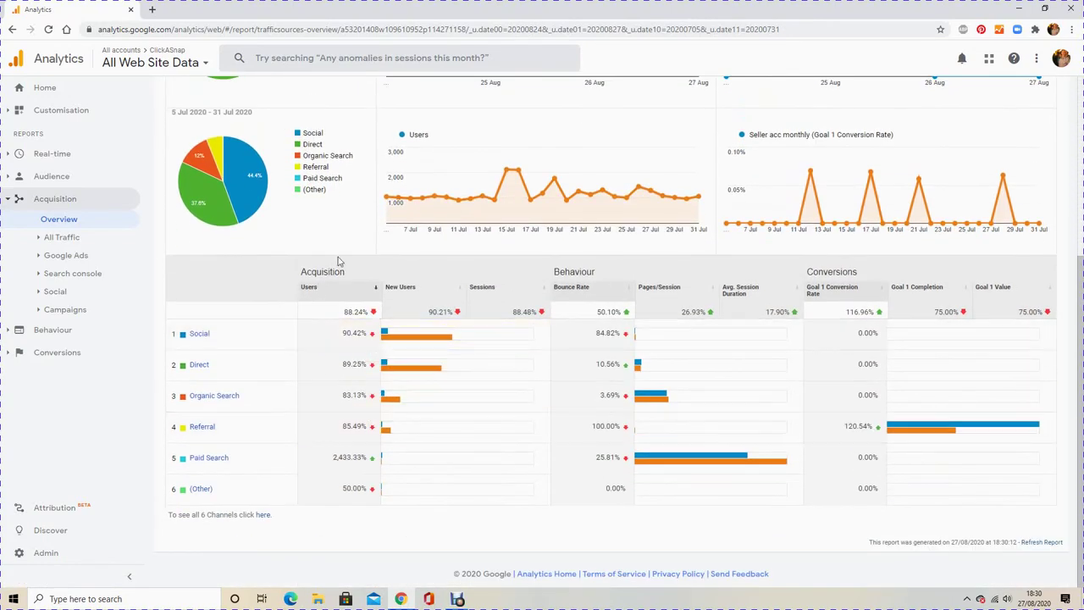
scroll(337, 260, up, 1)
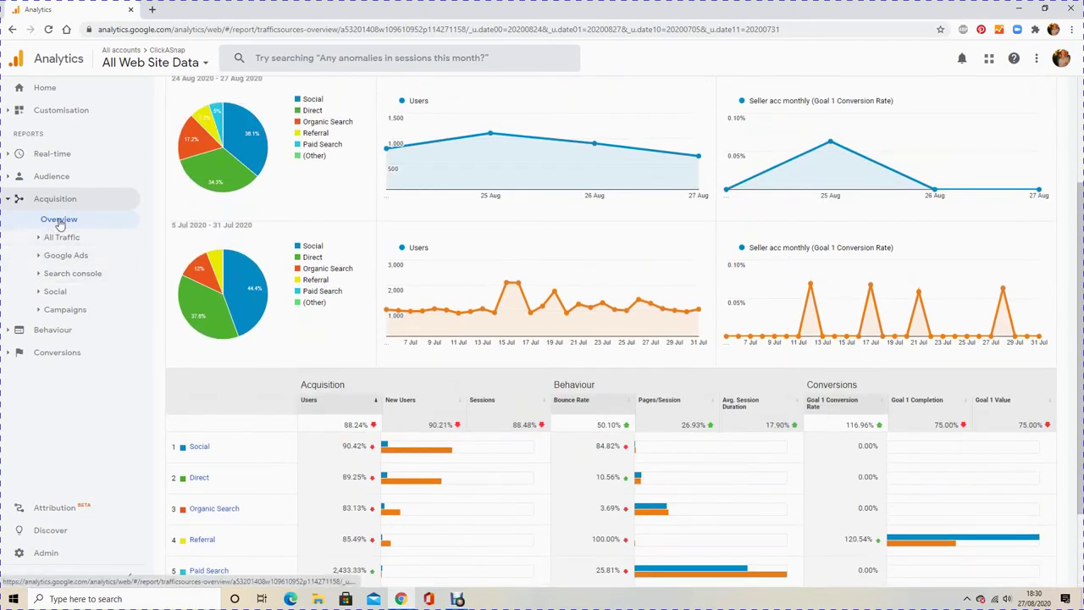
scroll(381, 278, up, 1)
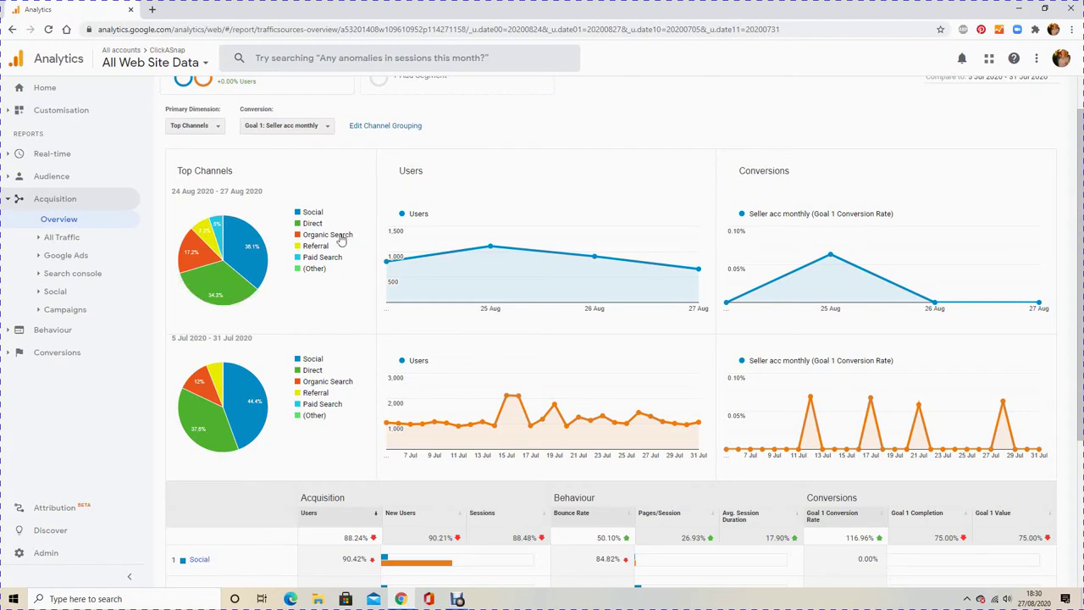
Open All Traffic > Source/Medium and scroll through the period-comparison table.
click(54, 240)
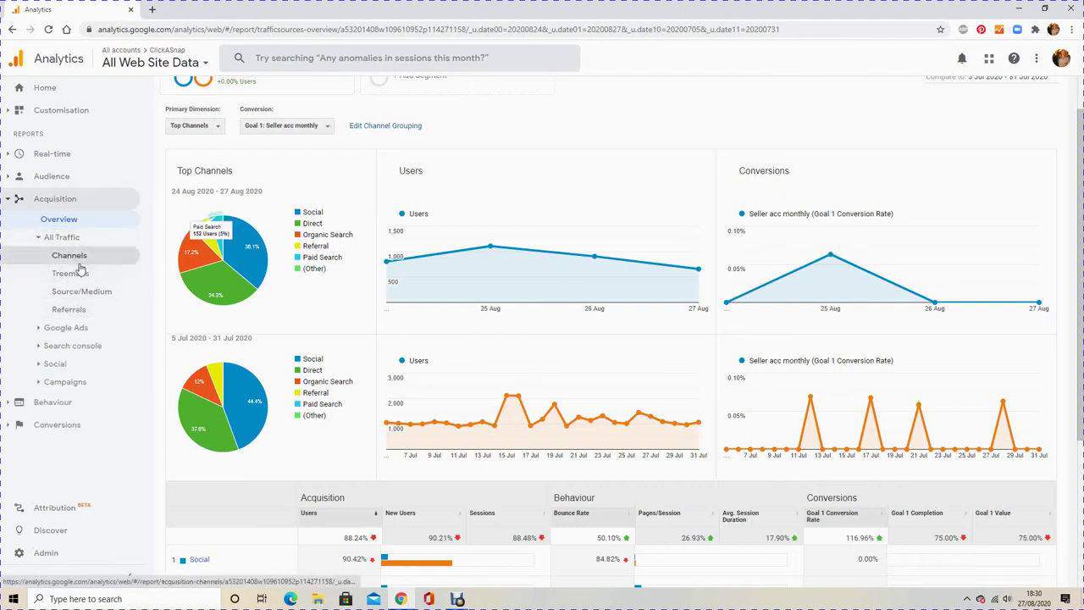
click(77, 293)
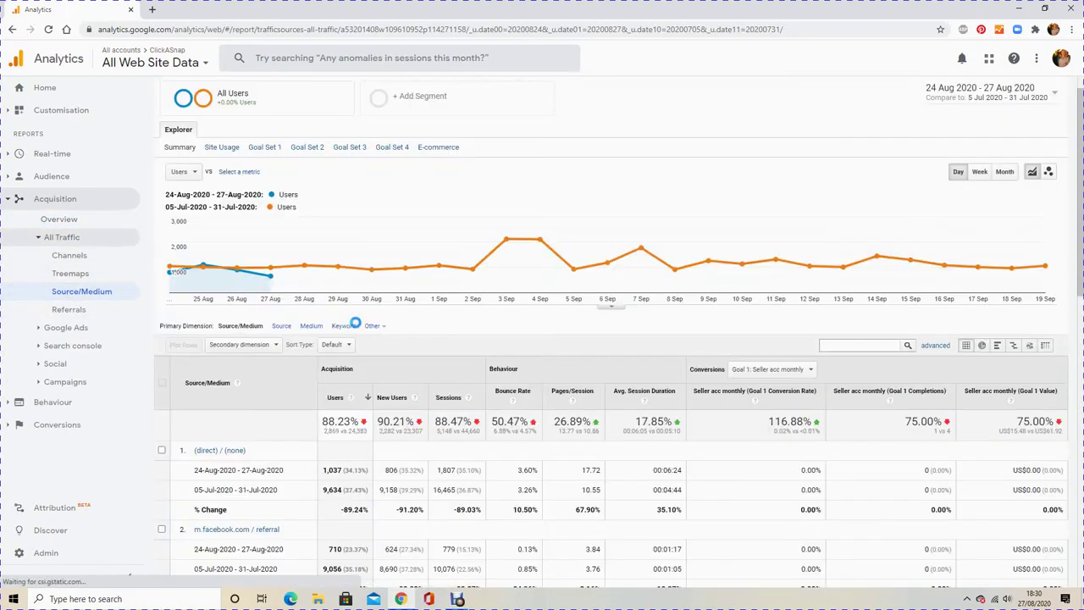
scroll(355, 324, down, 3)
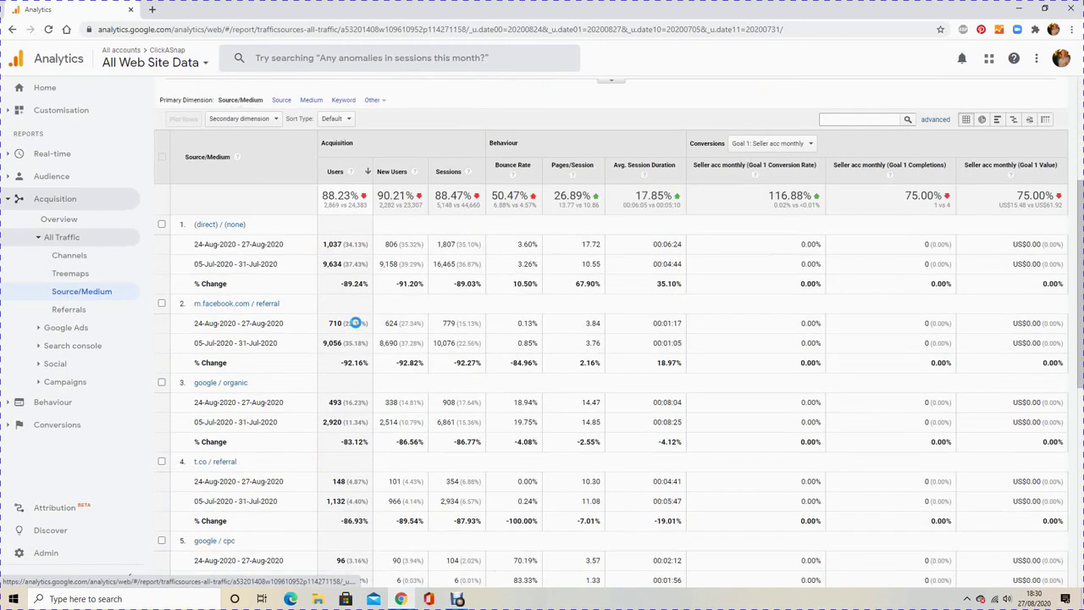
scroll(354, 323, down, 1)
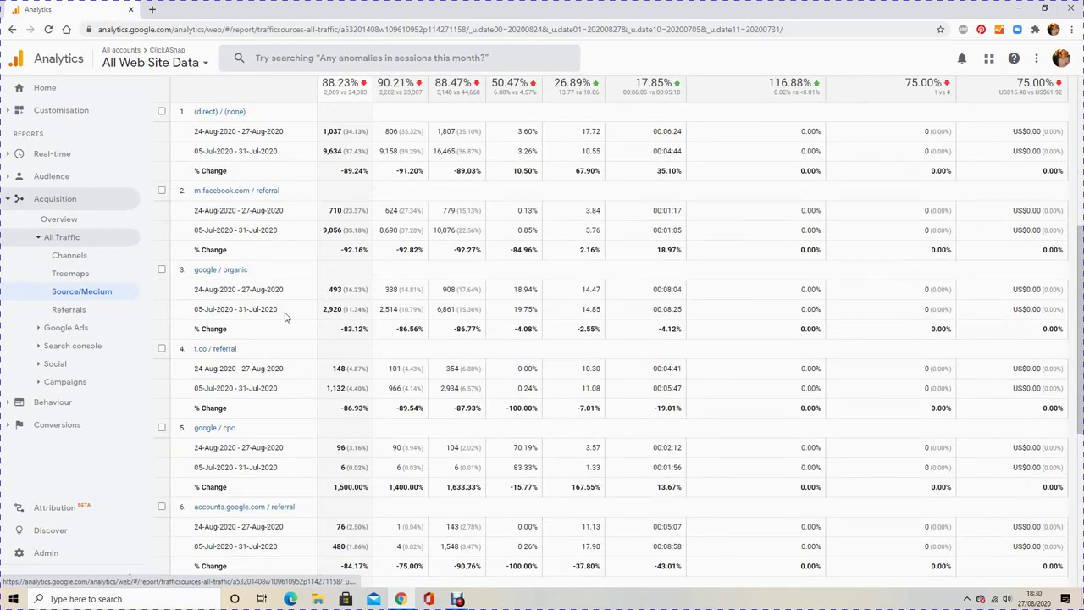
scroll(284, 320, down, 5)
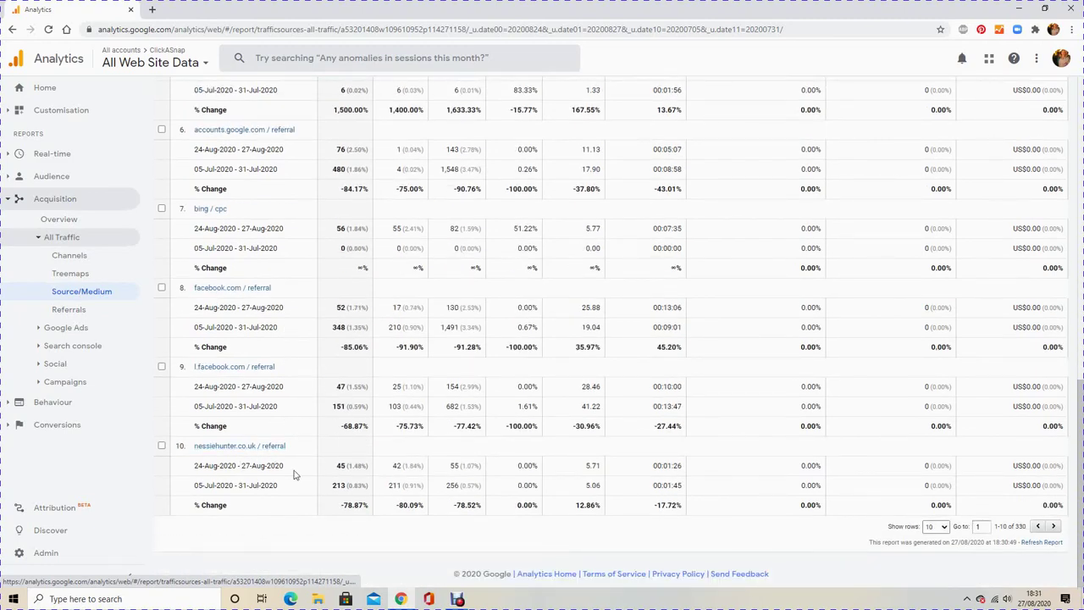
scroll(249, 451, up, 10)
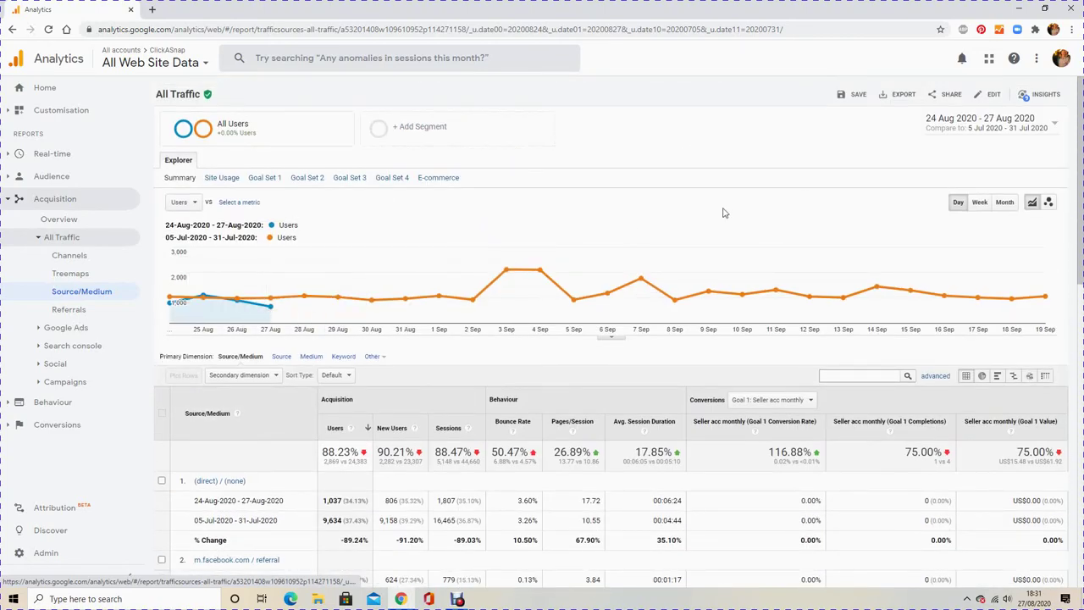
Turn off the date comparison so only 24–27 Aug 2020 is shown.
click(966, 128)
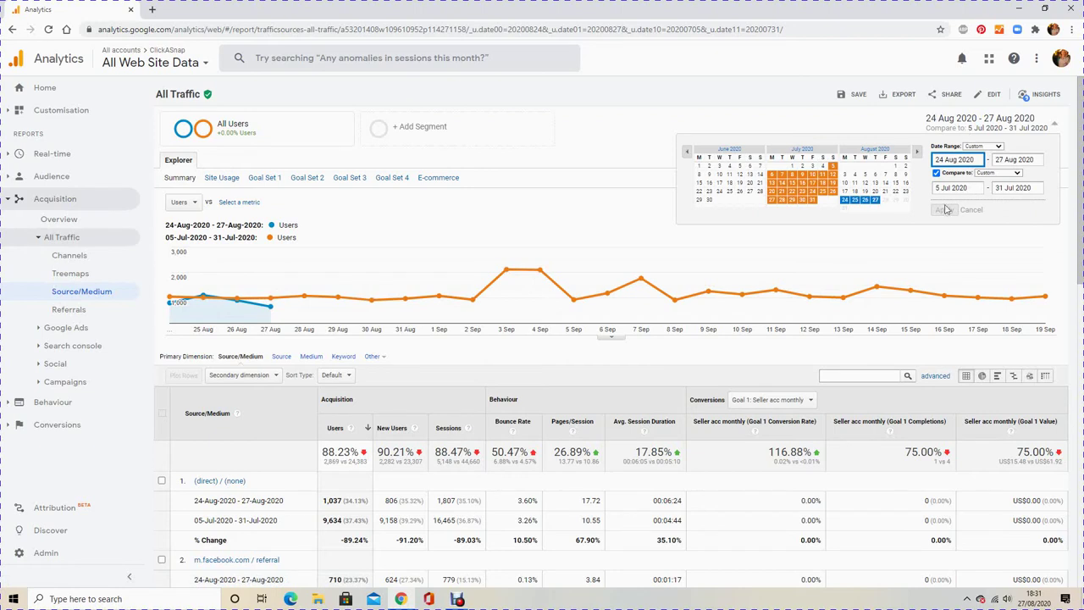
click(937, 173)
click(944, 196)
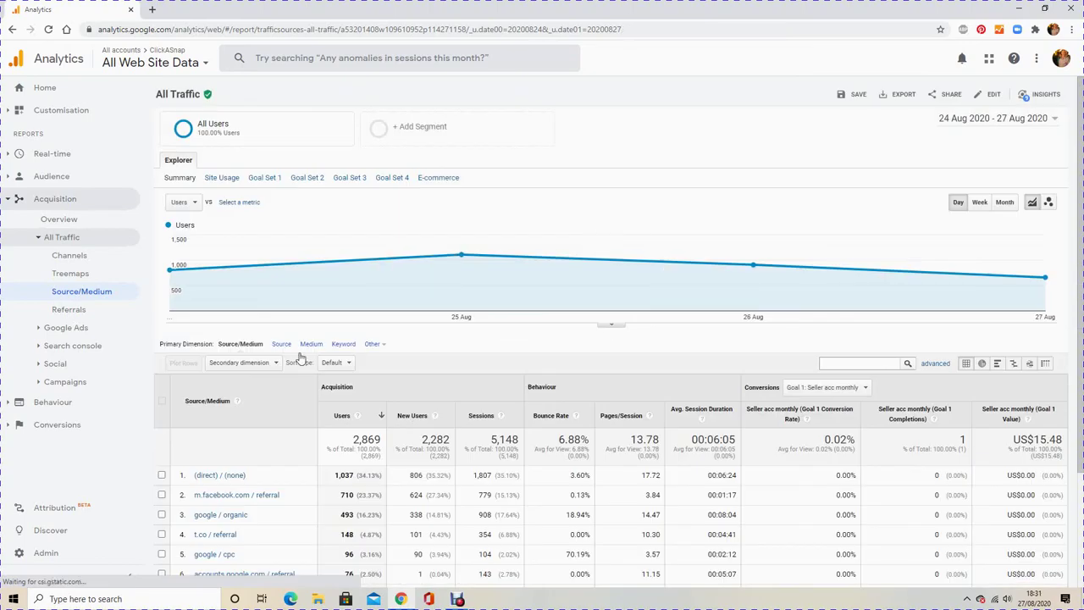
scroll(298, 358, down, 2)
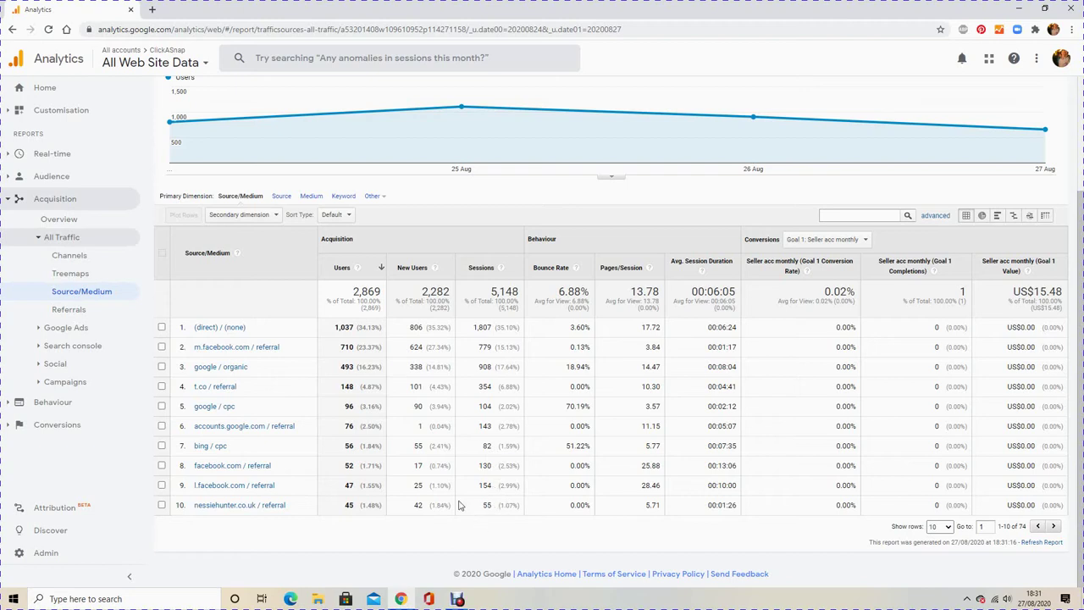
scroll(458, 504, up, 1)
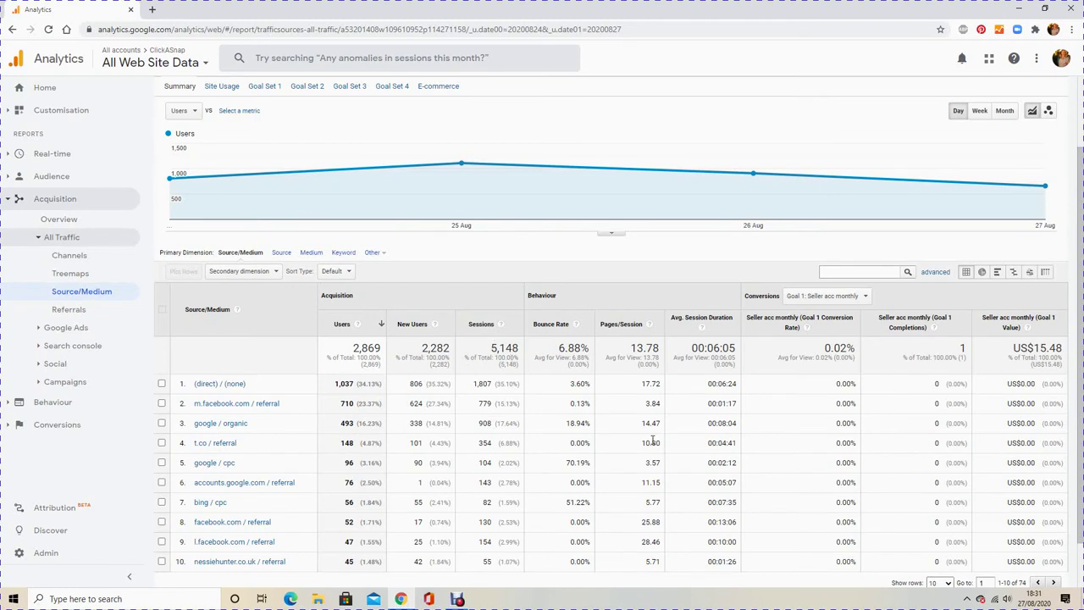
Highlight the 6.88% overall bounce rate and m.facebook.com's 0.13% bounce rate.
scroll(652, 439, down, 1)
drag(553, 292, 589, 292)
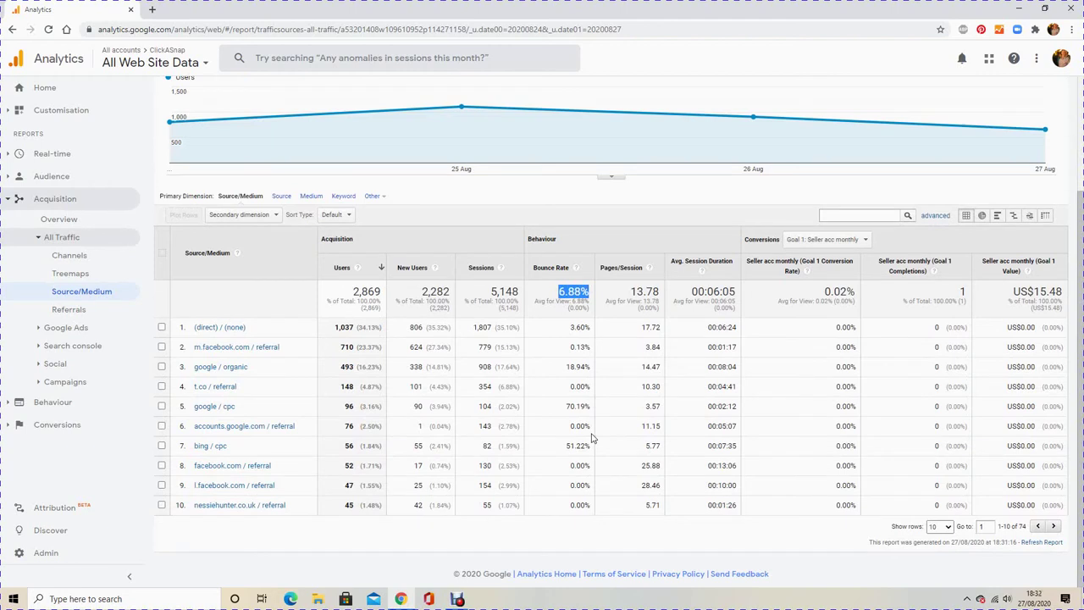
scroll(656, 377, up, 2)
scroll(652, 440, down, 2)
drag(569, 346, 589, 346)
scroll(630, 382, up, 2)
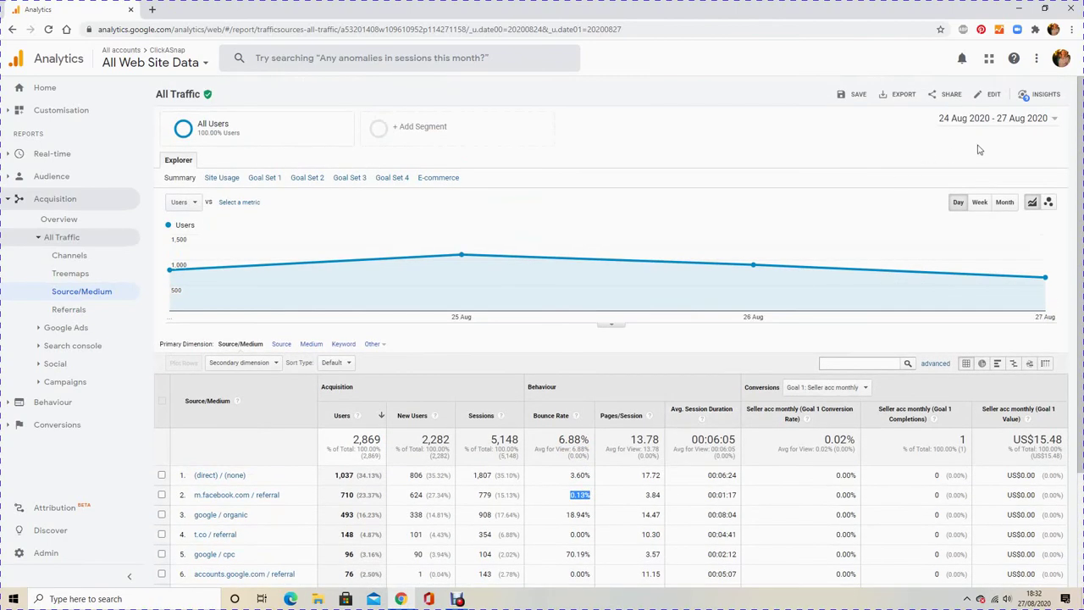
Set the report range to start on 24 Aug 2020, without comparison.
click(1002, 119)
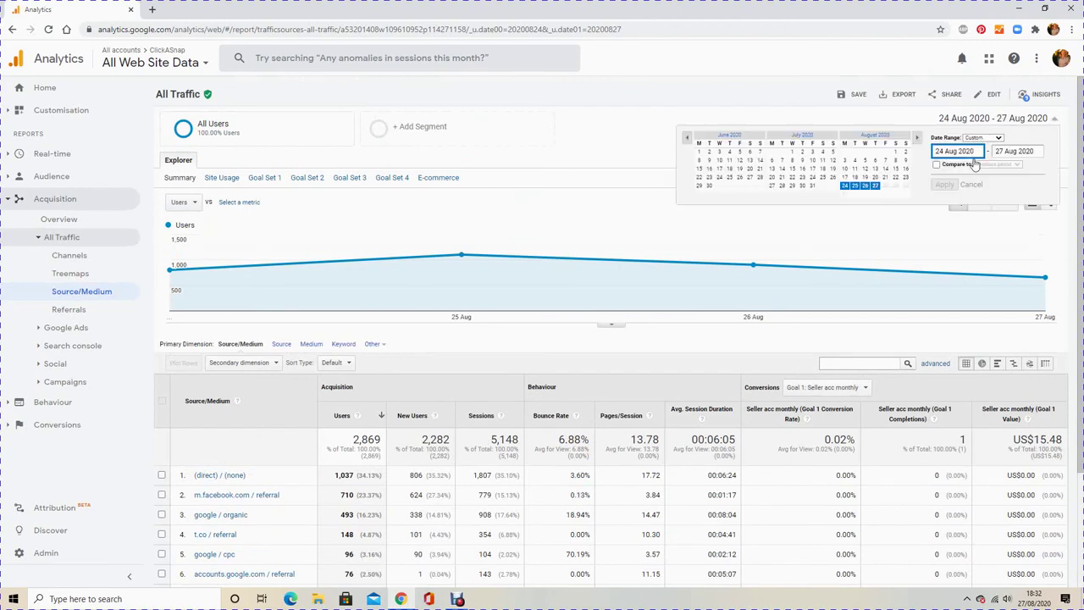
click(935, 165)
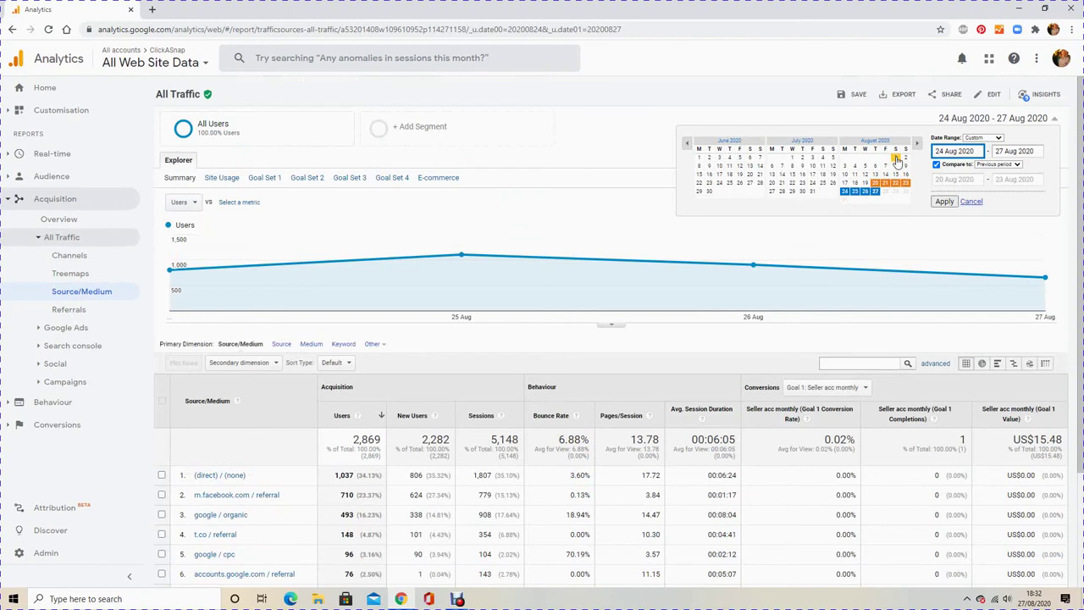
click(792, 157)
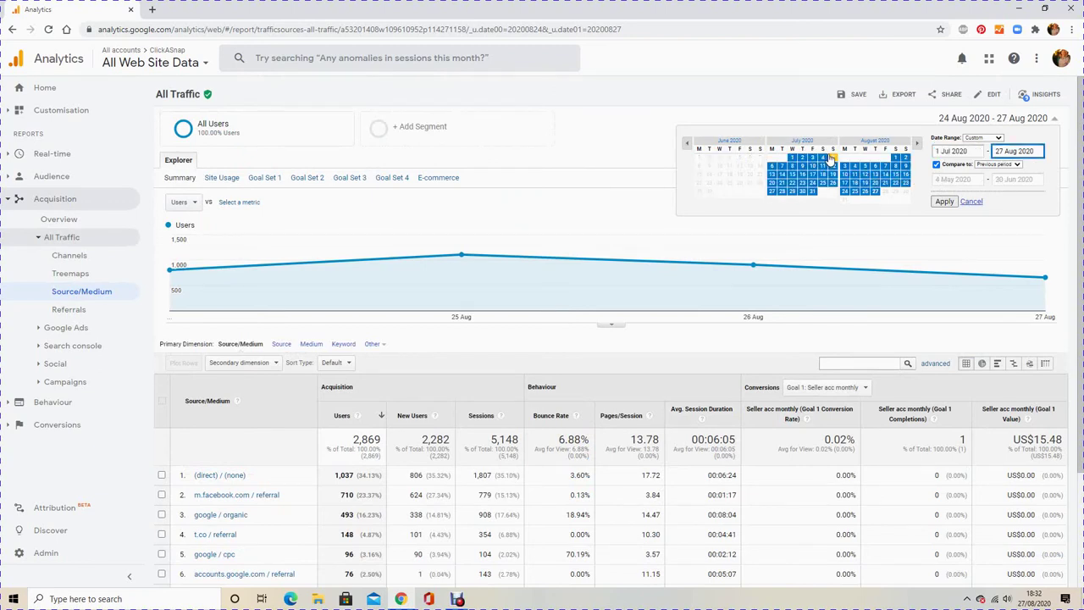
click(969, 158)
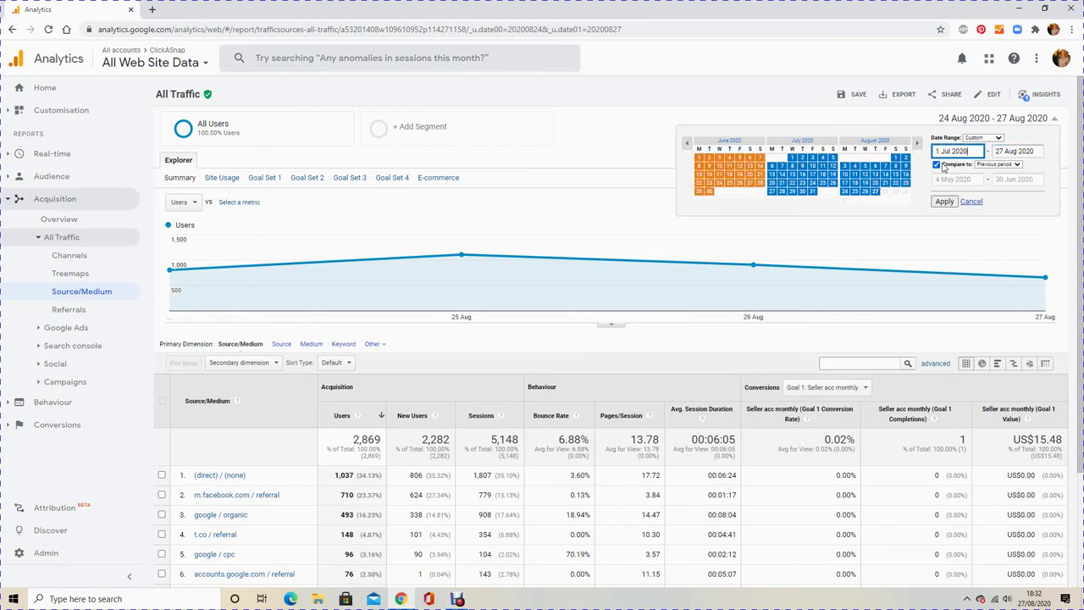
click(937, 165)
click(845, 185)
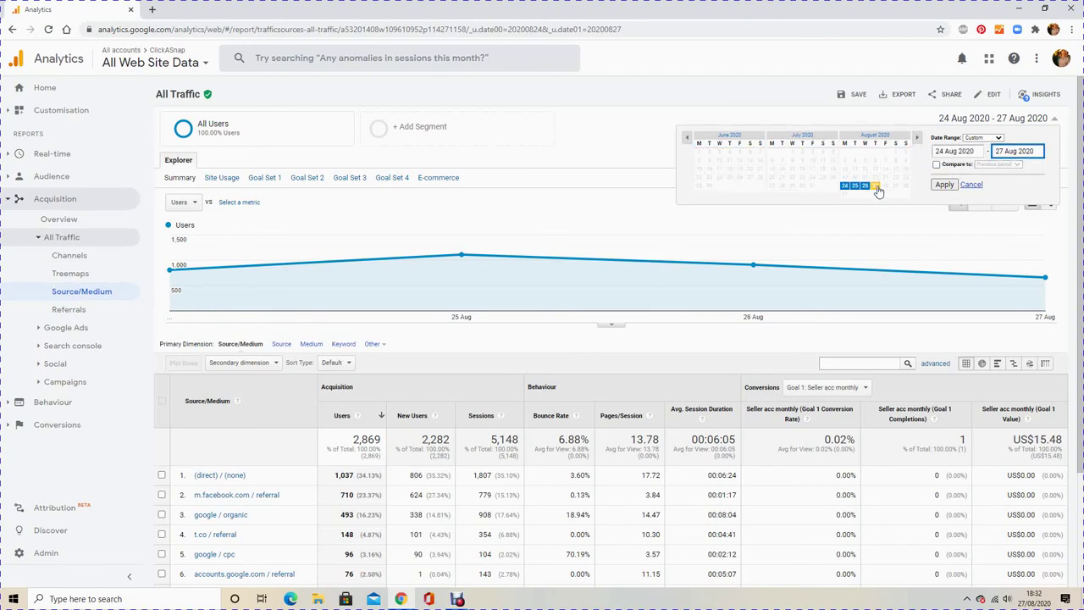
Compare against a custom period of 1–5 Jun 2020 and apply.
click(937, 165)
click(997, 164)
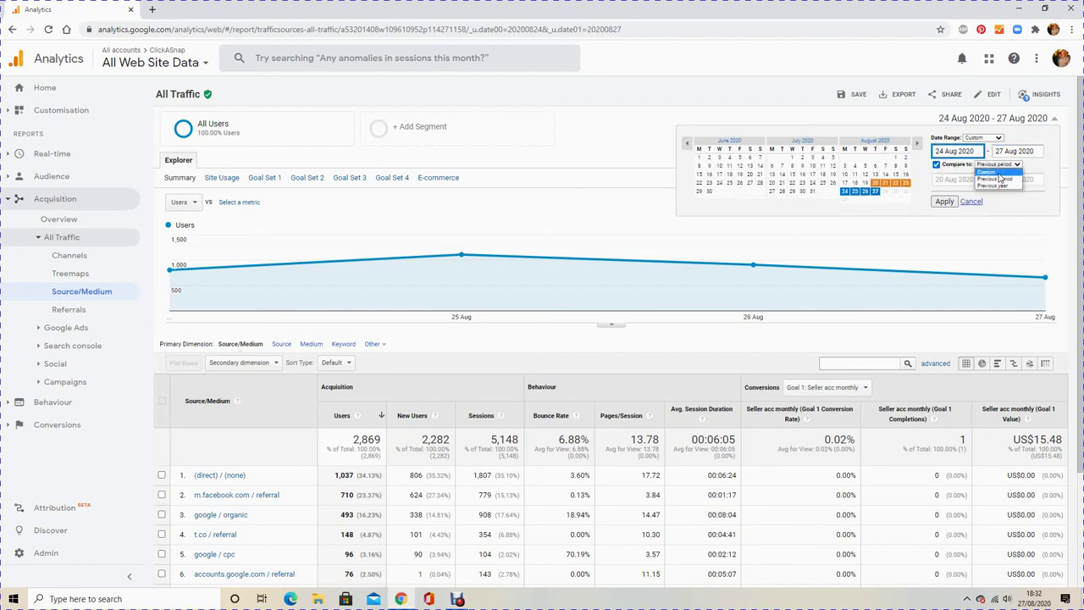
click(999, 188)
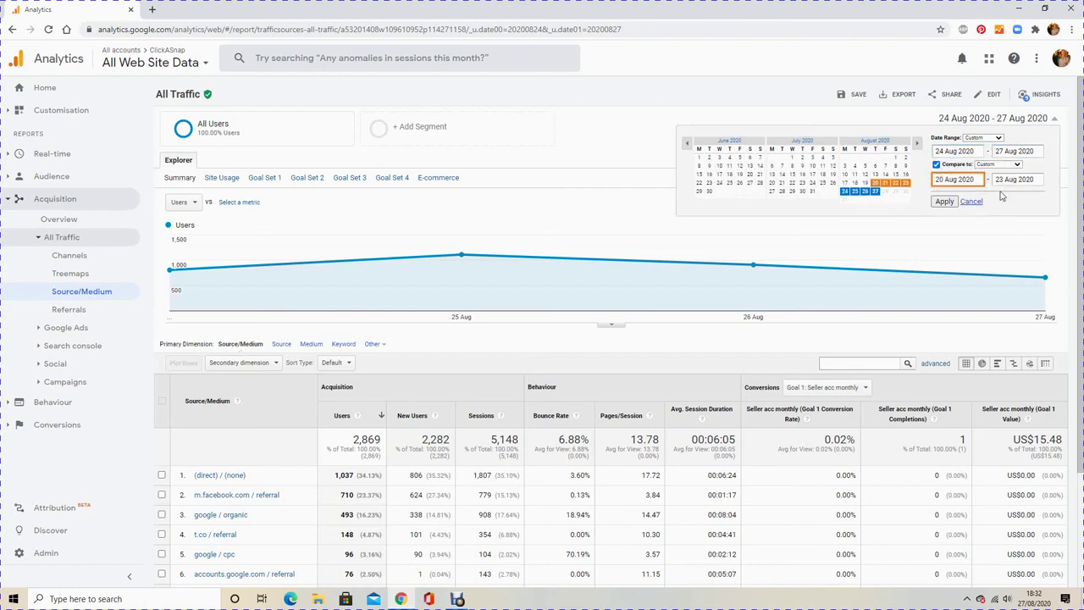
click(699, 157)
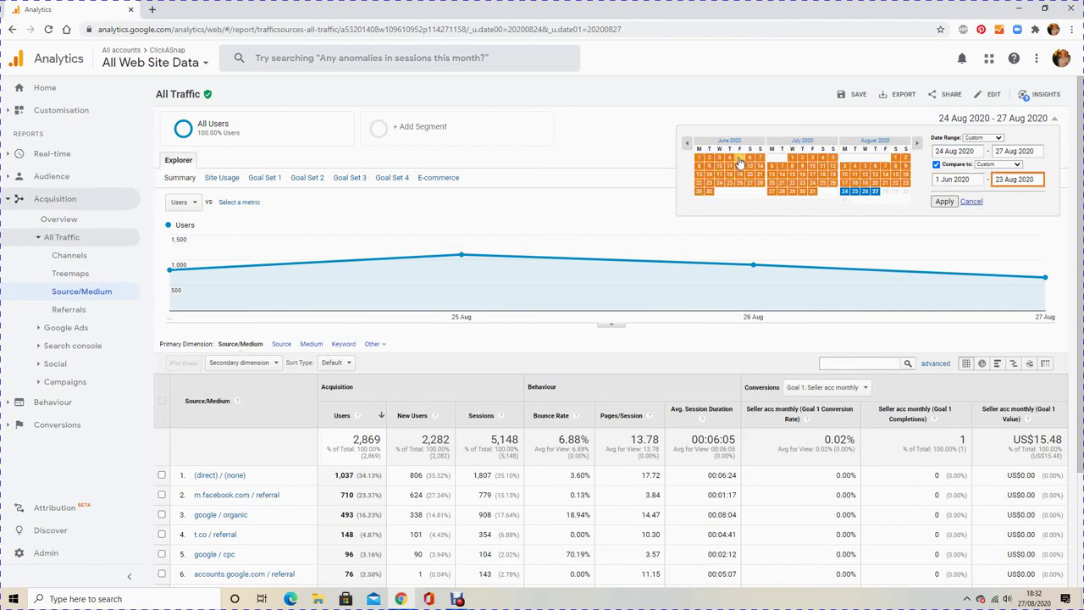
click(740, 159)
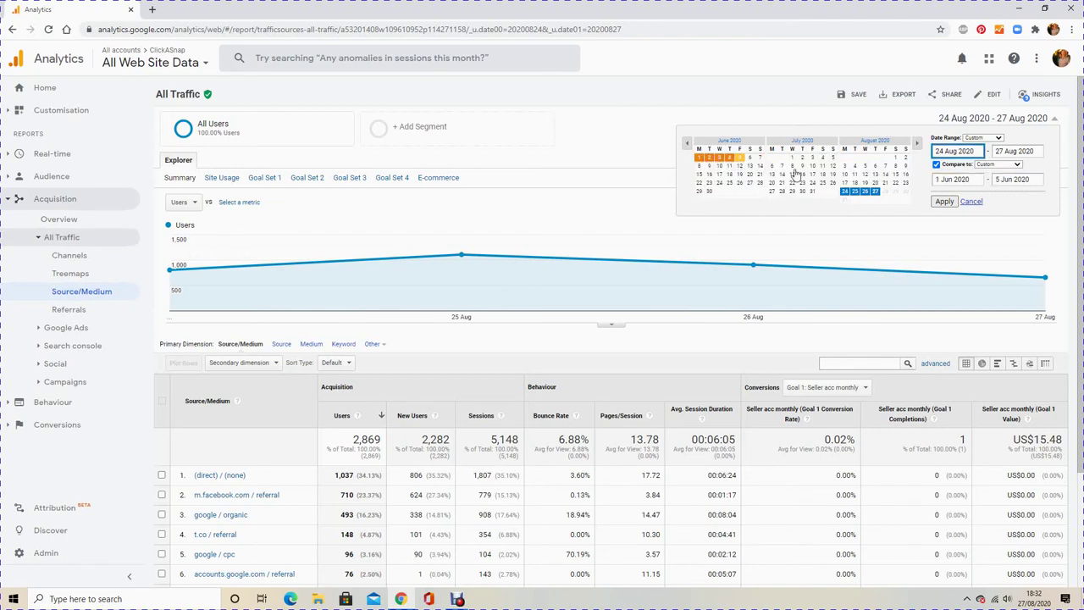
click(944, 201)
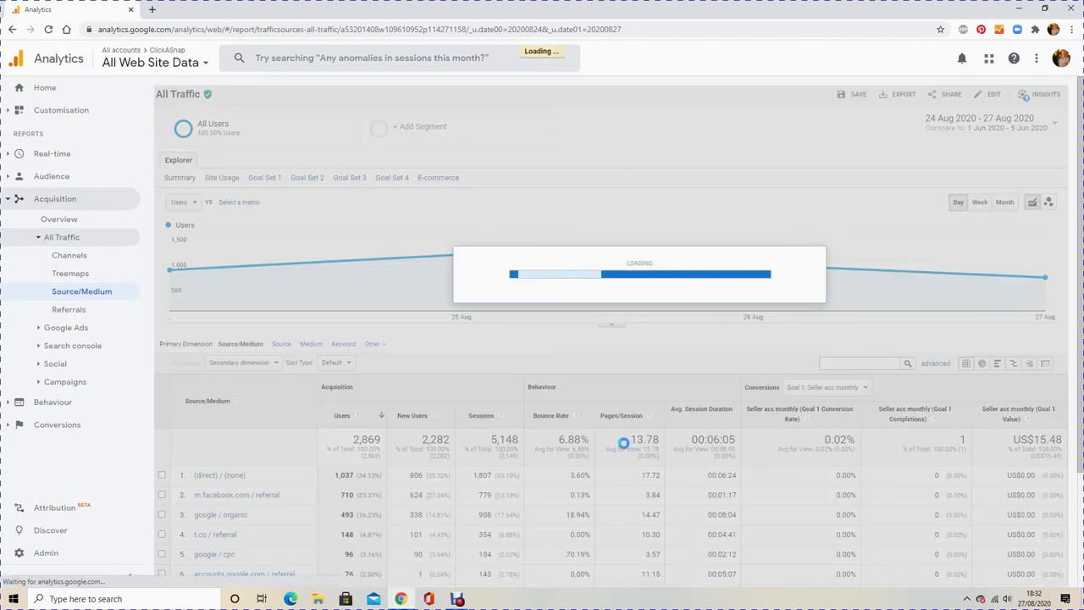
scroll(623, 442, down, 5)
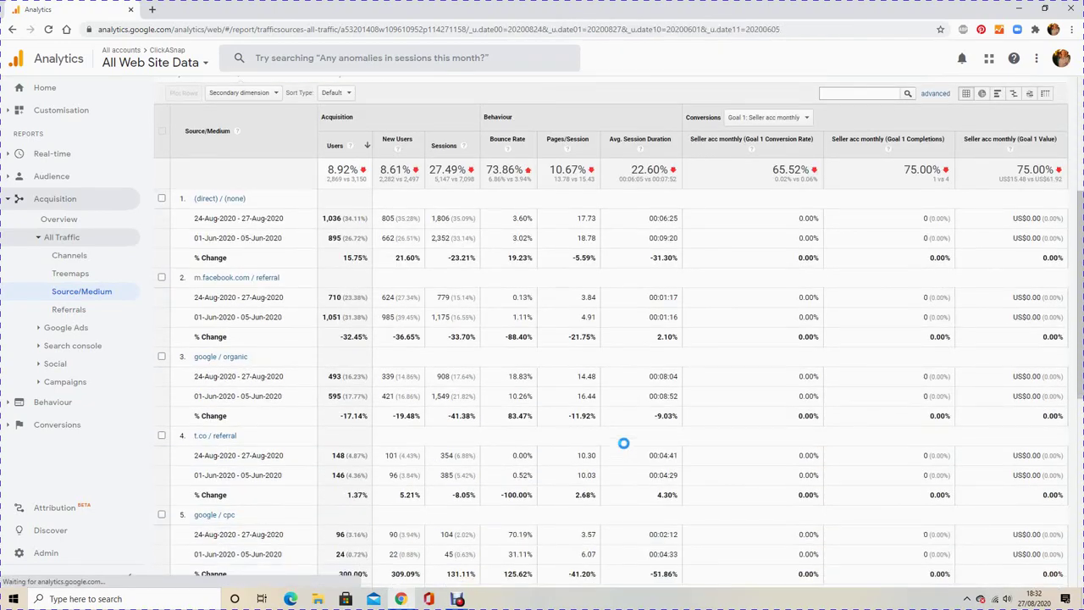
scroll(623, 442, down, 6)
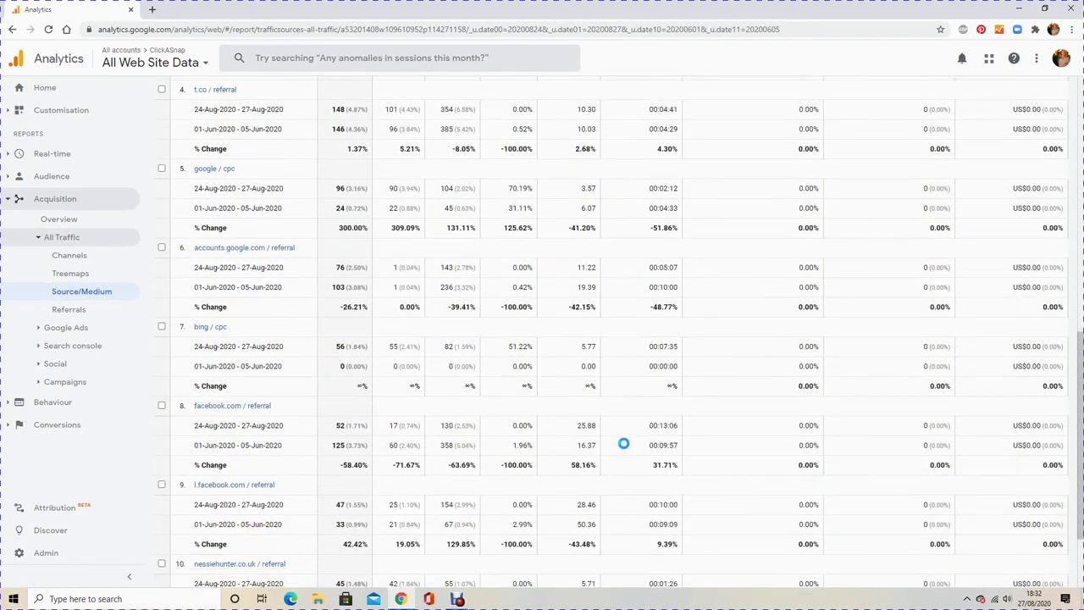
scroll(624, 442, down, 1)
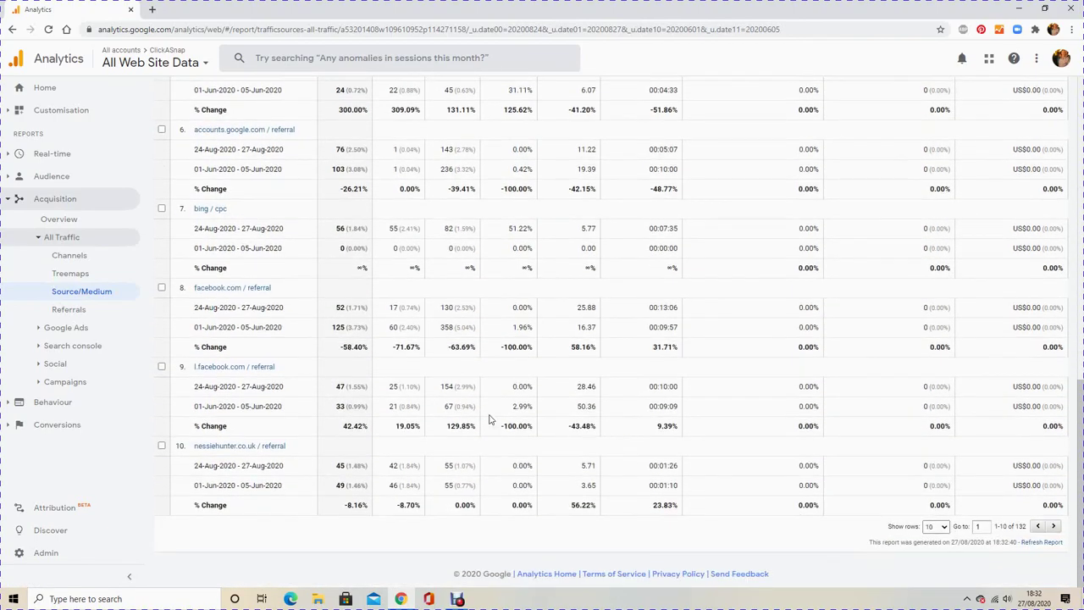
scroll(488, 418, up, 3)
scroll(489, 418, up, 2)
scroll(559, 270, up, 1)
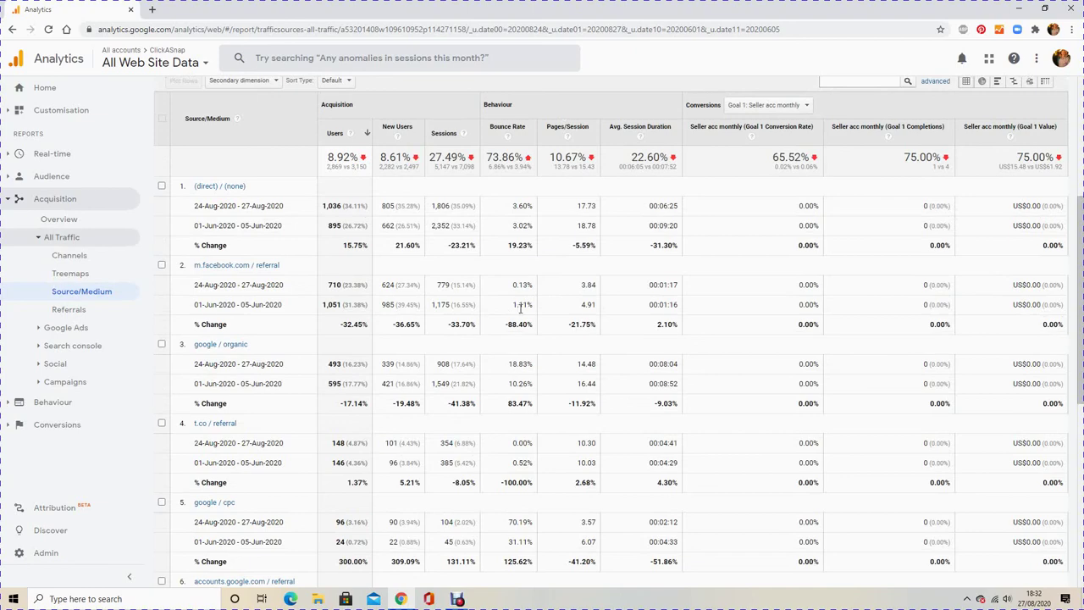
scroll(520, 309, up, 5)
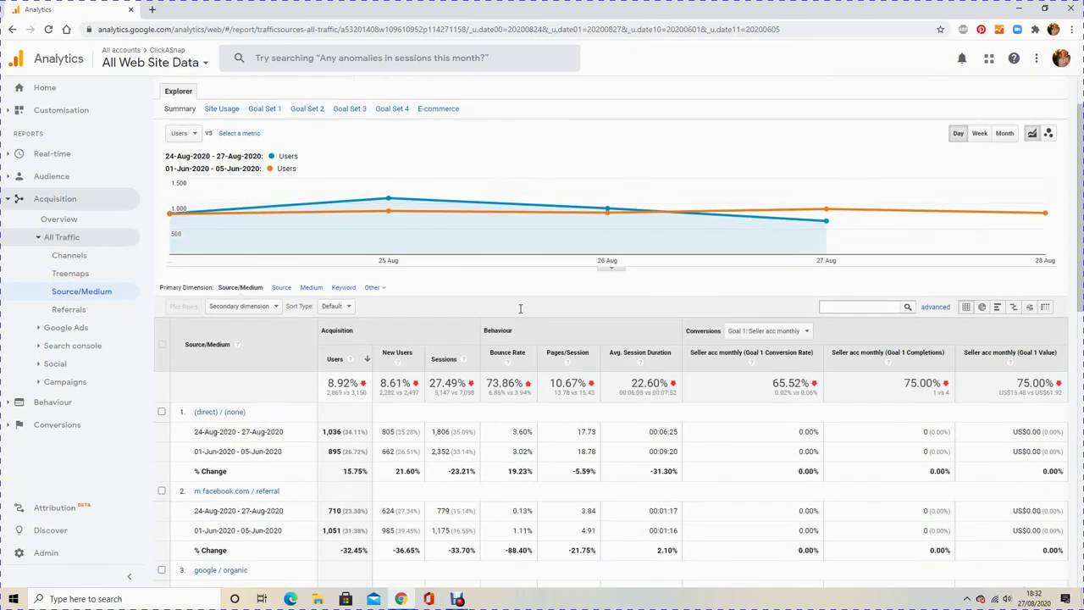
Show the Acquisition Overview comparing top channels for 24–27 Aug against 1–5 Jun 2020.
click(59, 221)
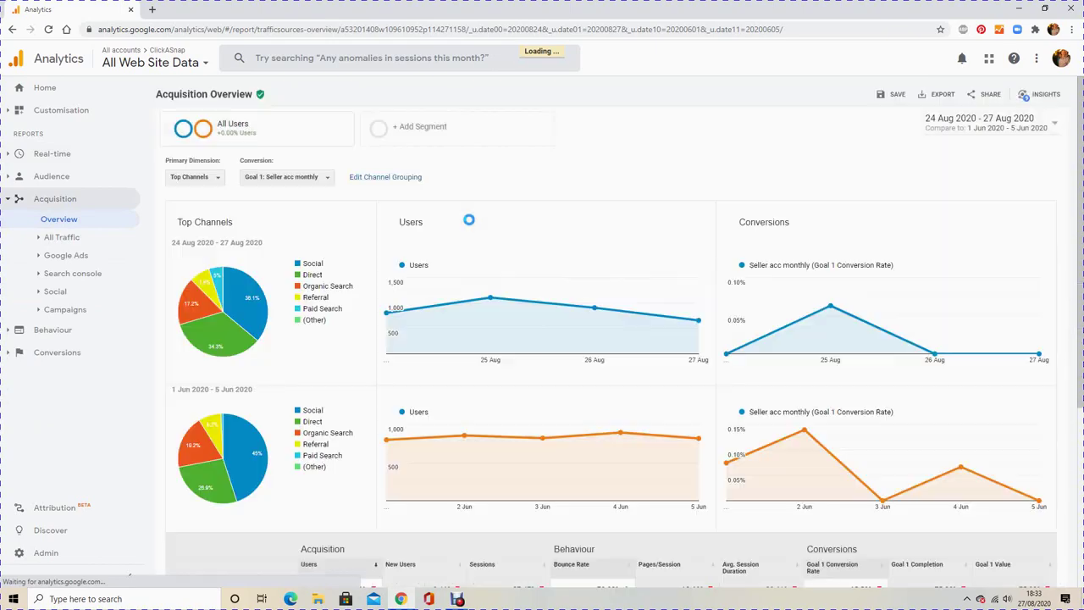
scroll(375, 315, down, 1)
scroll(375, 315, down, 3)
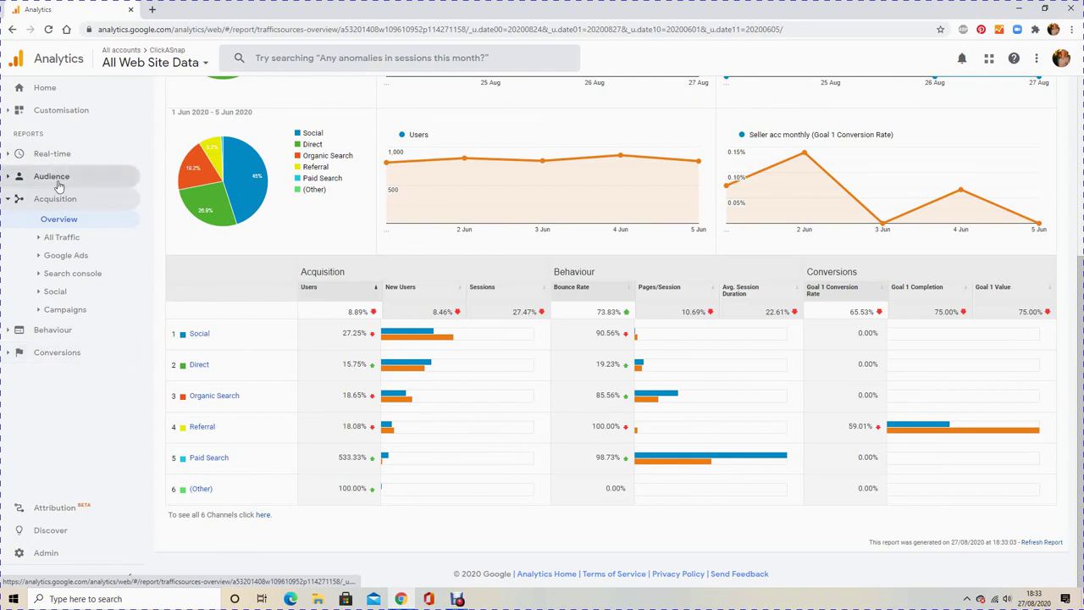
Expand the Behaviour and Real-time report lists in the sidebar.
click(47, 334)
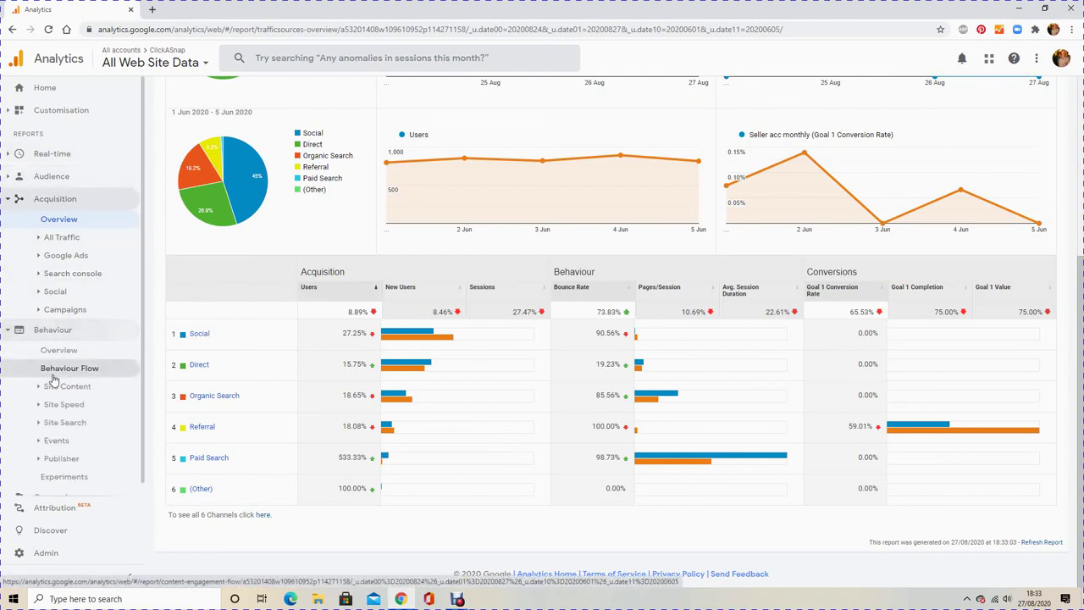
click(49, 153)
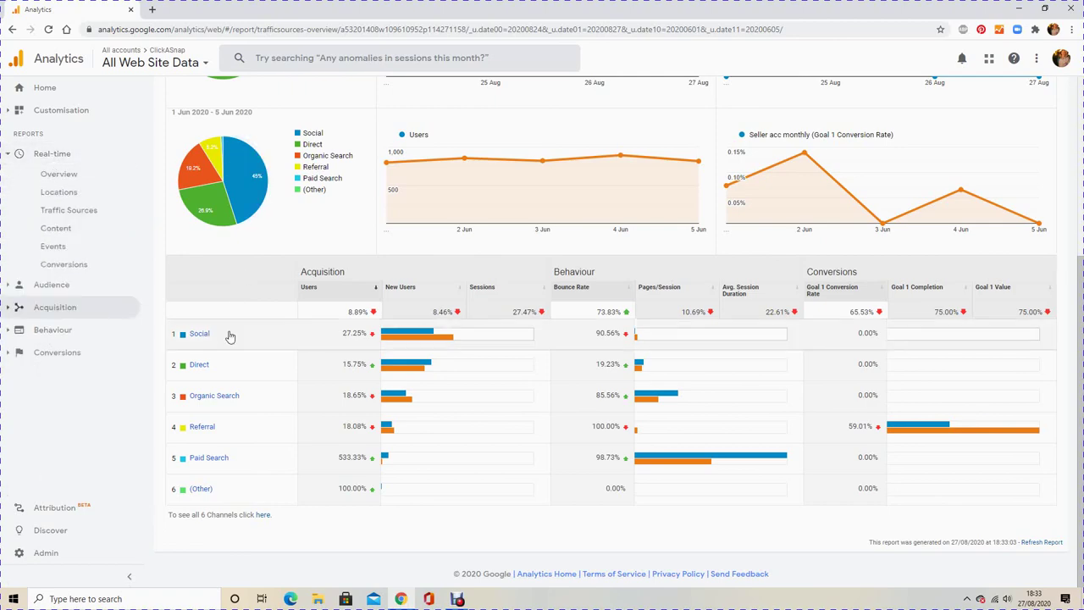
scroll(229, 336, up, 4)
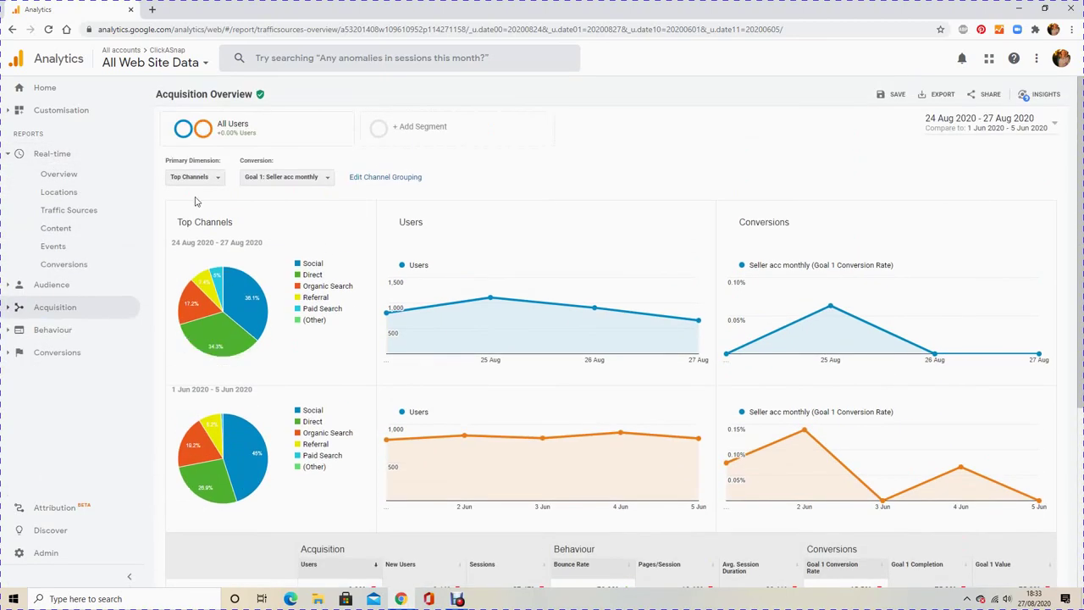
Switch to socksthesheltie's All Web Site Data view and review its Acquisition Overview comparison.
click(142, 61)
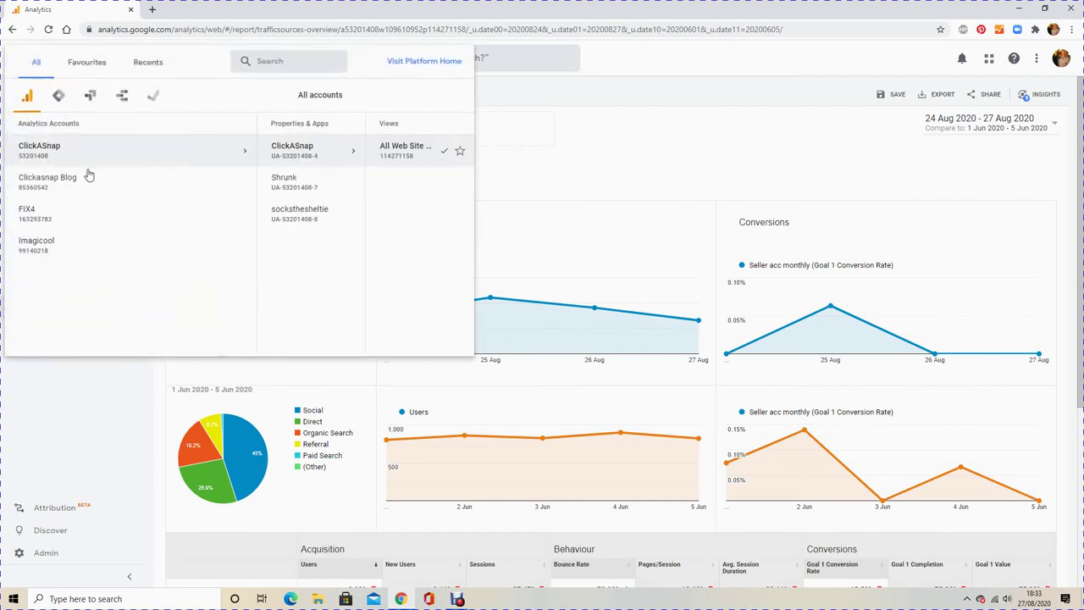
click(276, 216)
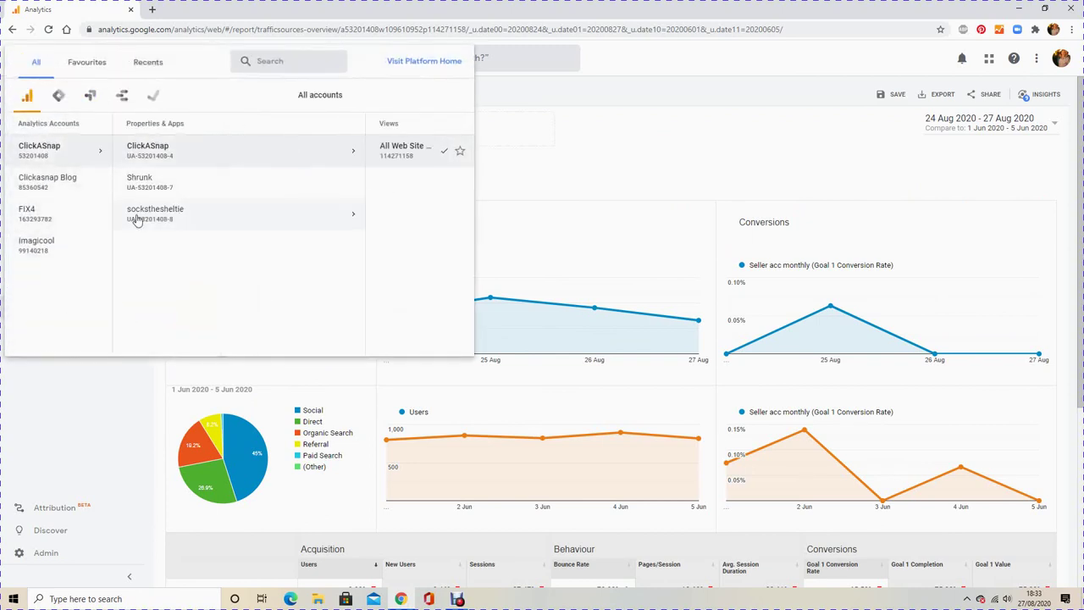
click(427, 150)
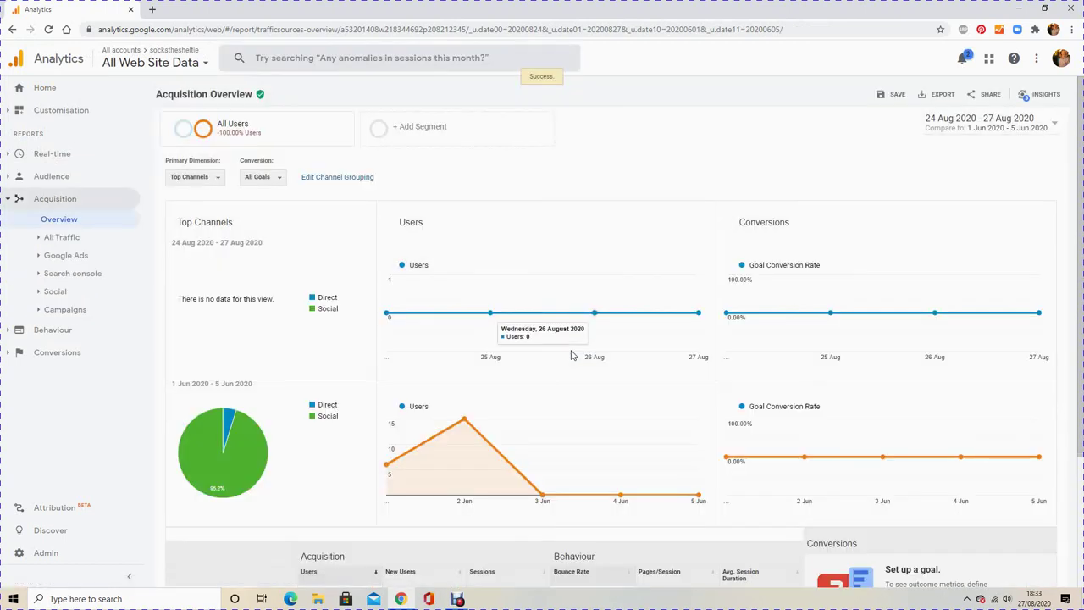
scroll(571, 355, down, 2)
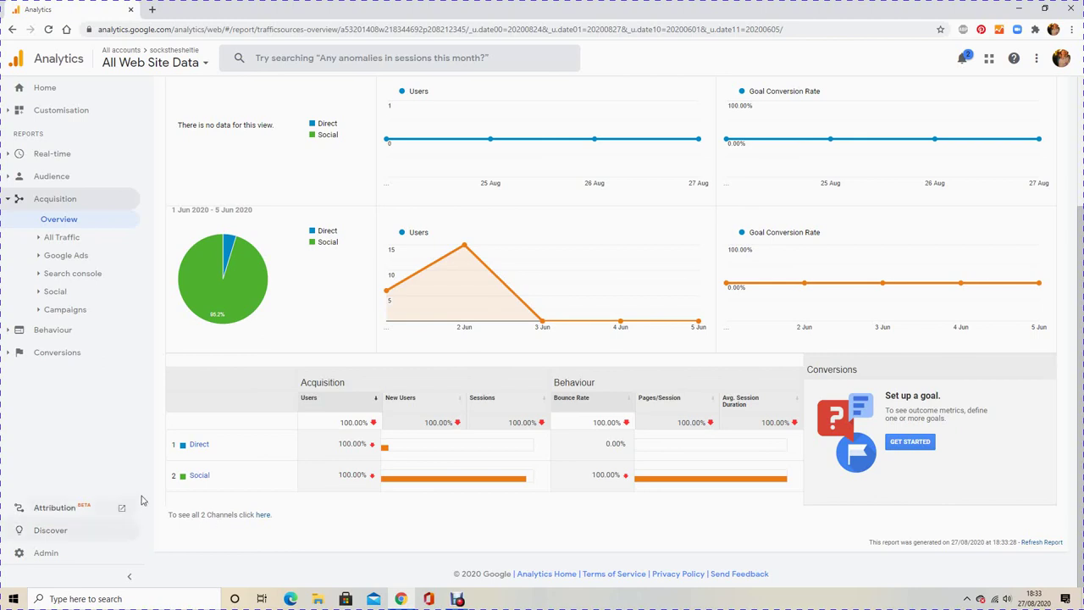
scroll(441, 474, up, 2)
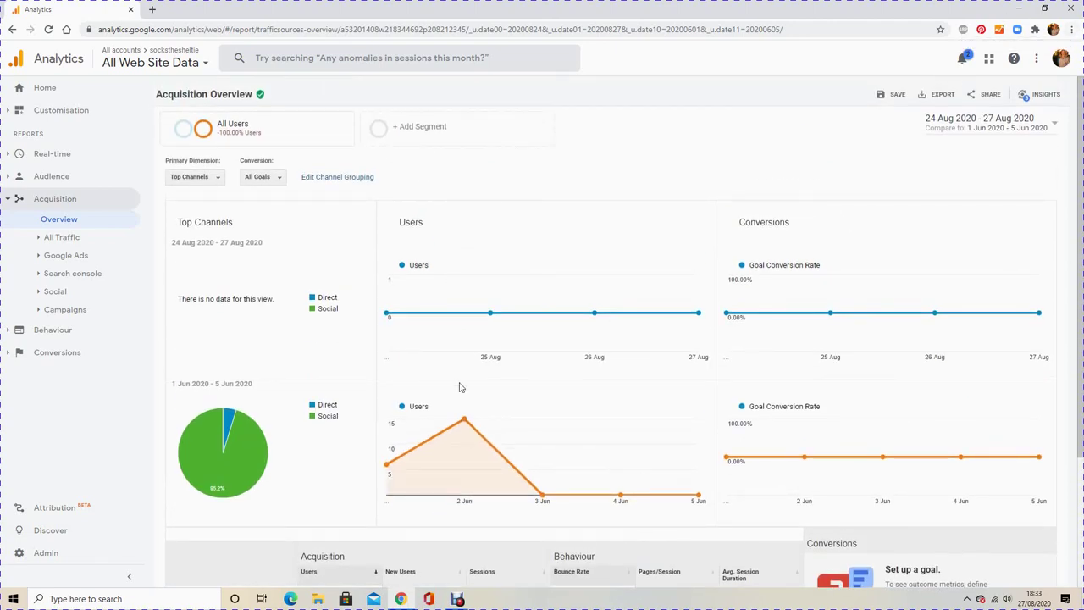
mouse_move(458, 599)
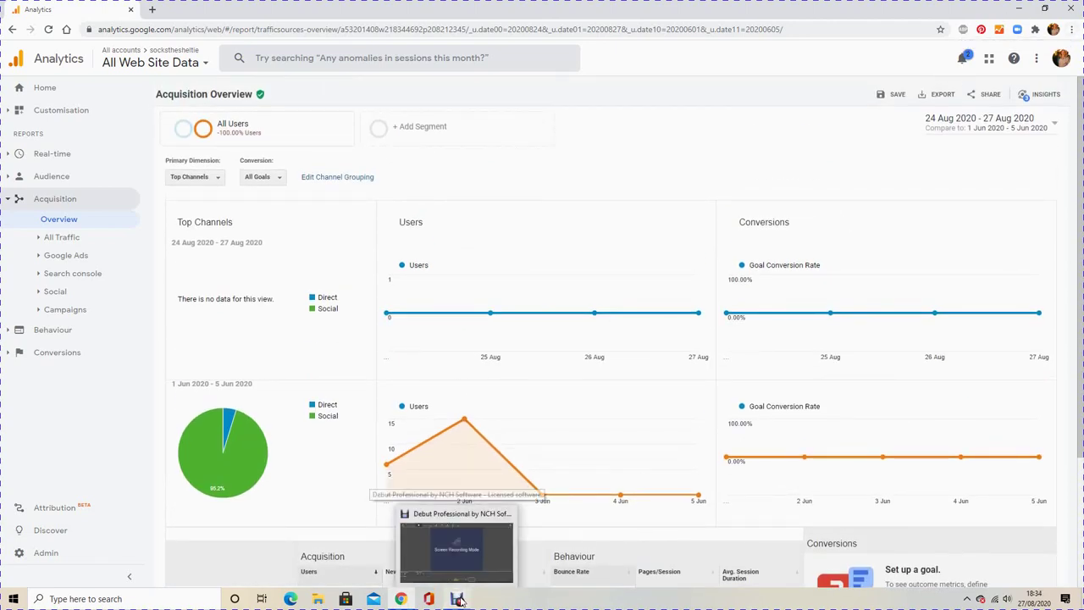